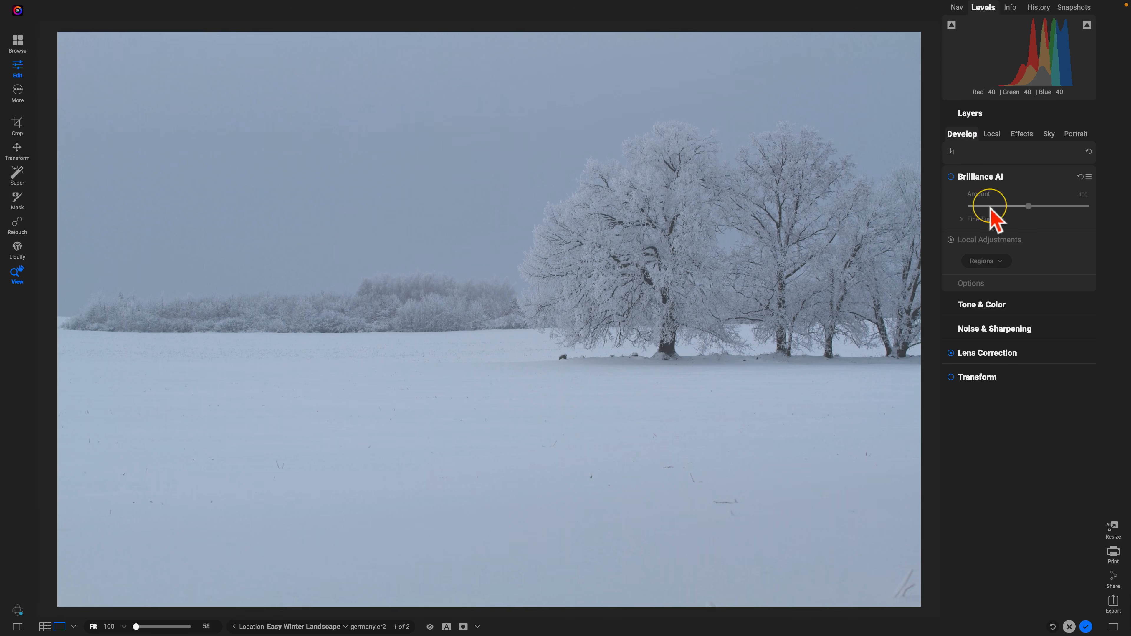
- Set the photo's Exposure to -2.8, Contrast to 20 and Whites to 100, and compare the result with the unedited image
left_click(1017, 307)
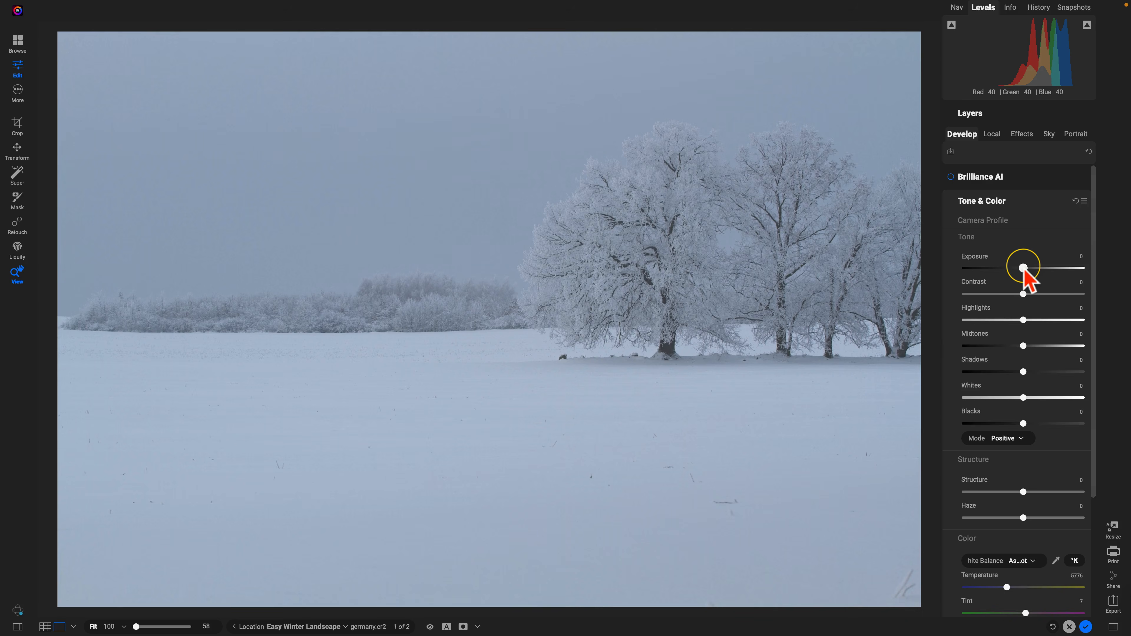
left_click_drag(1023, 268, 992, 268)
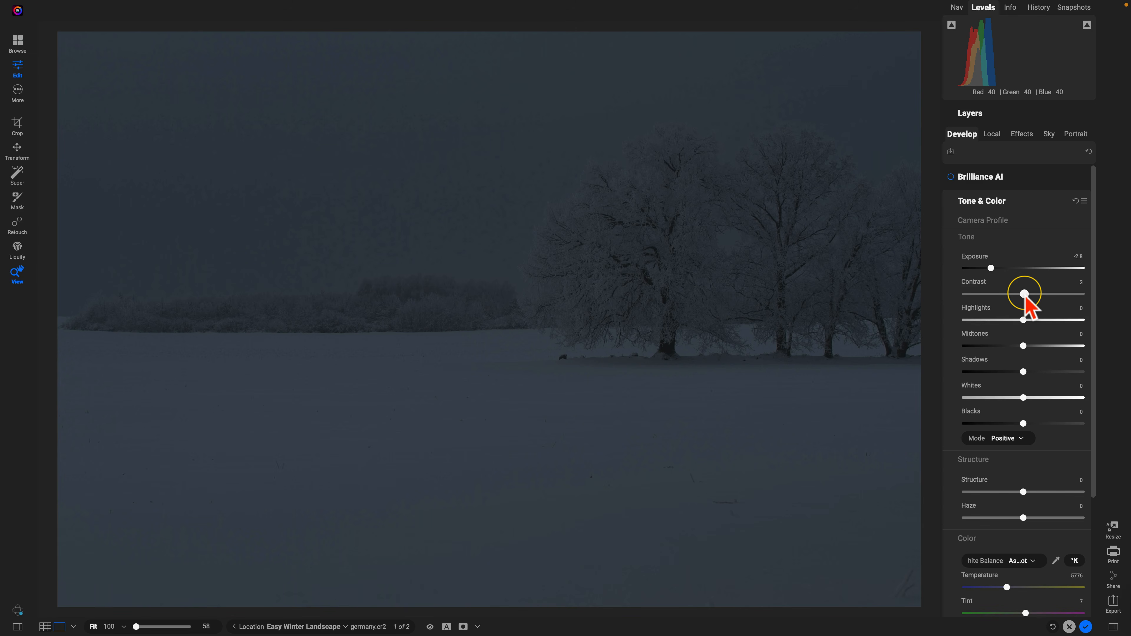
left_click_drag(1023, 294, 1035, 294)
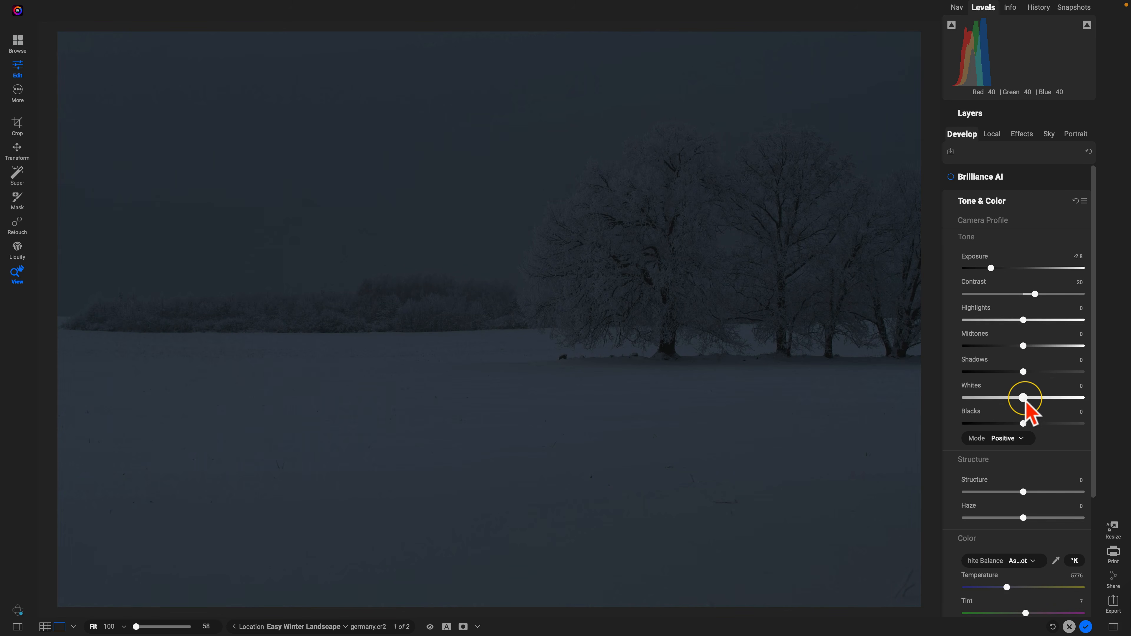
left_click_drag(1023, 398, 1089, 397)
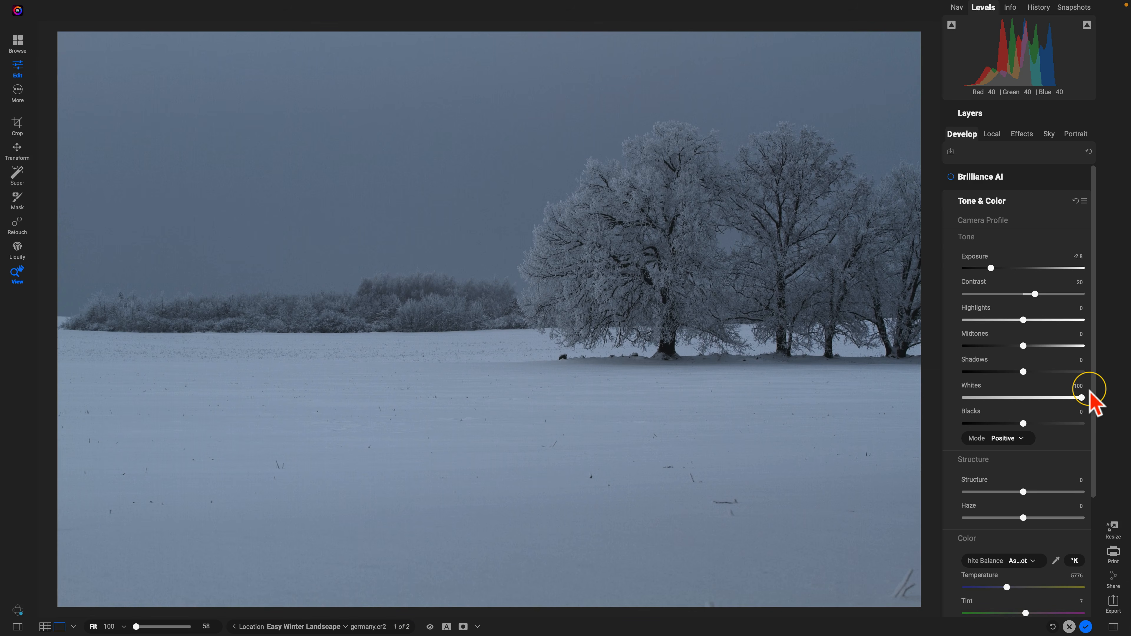
key("backslash")
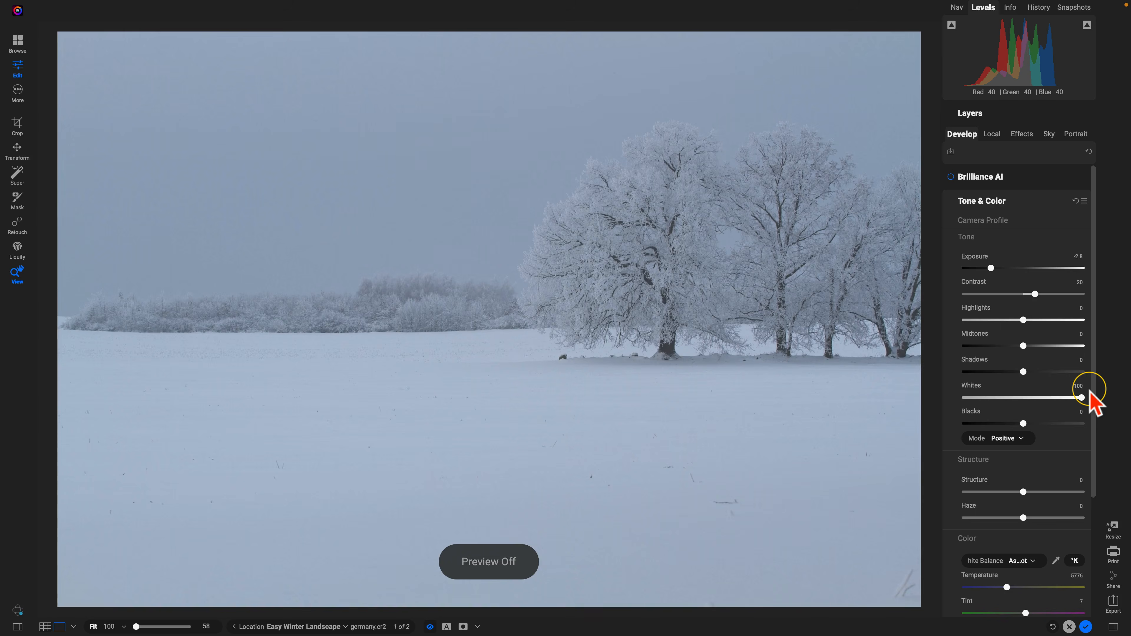
key("backslash")
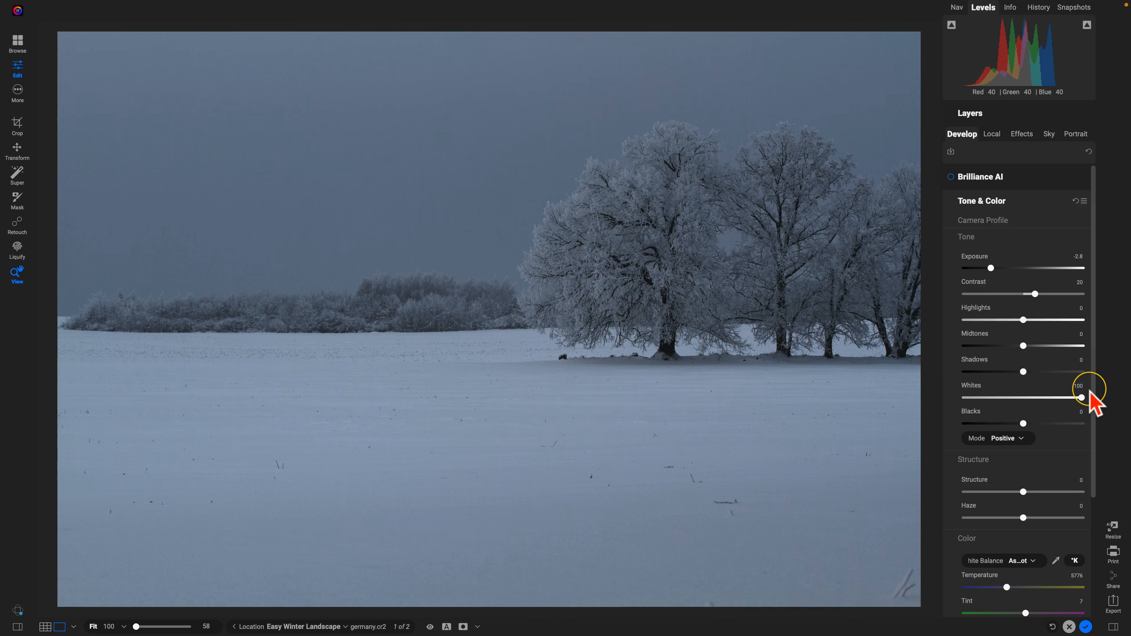
key("backslash")
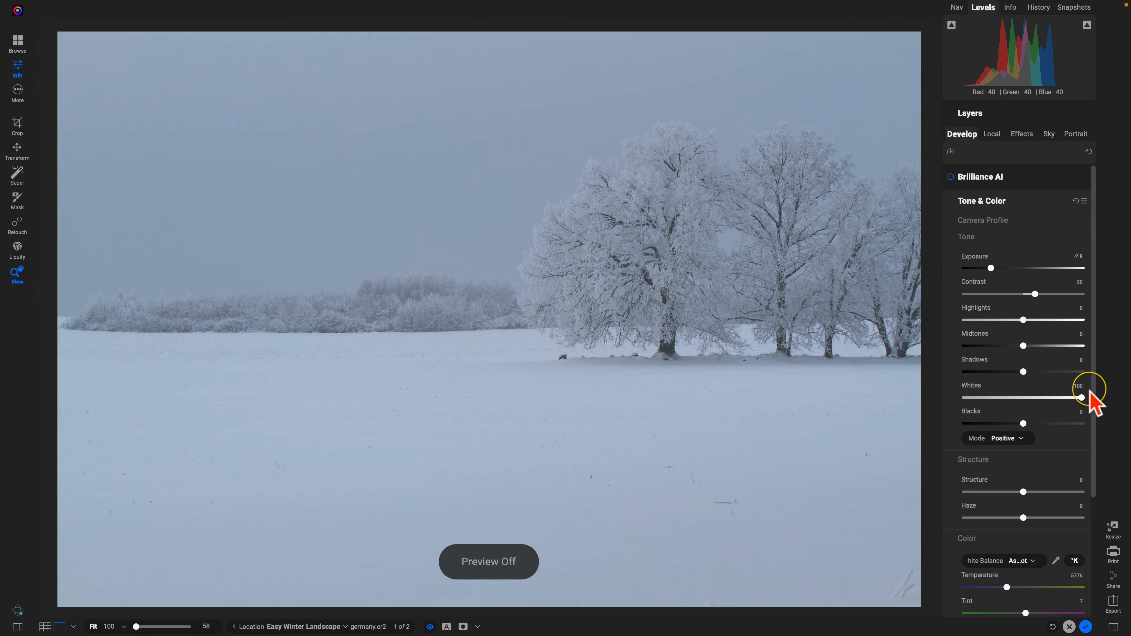
key("backslash")
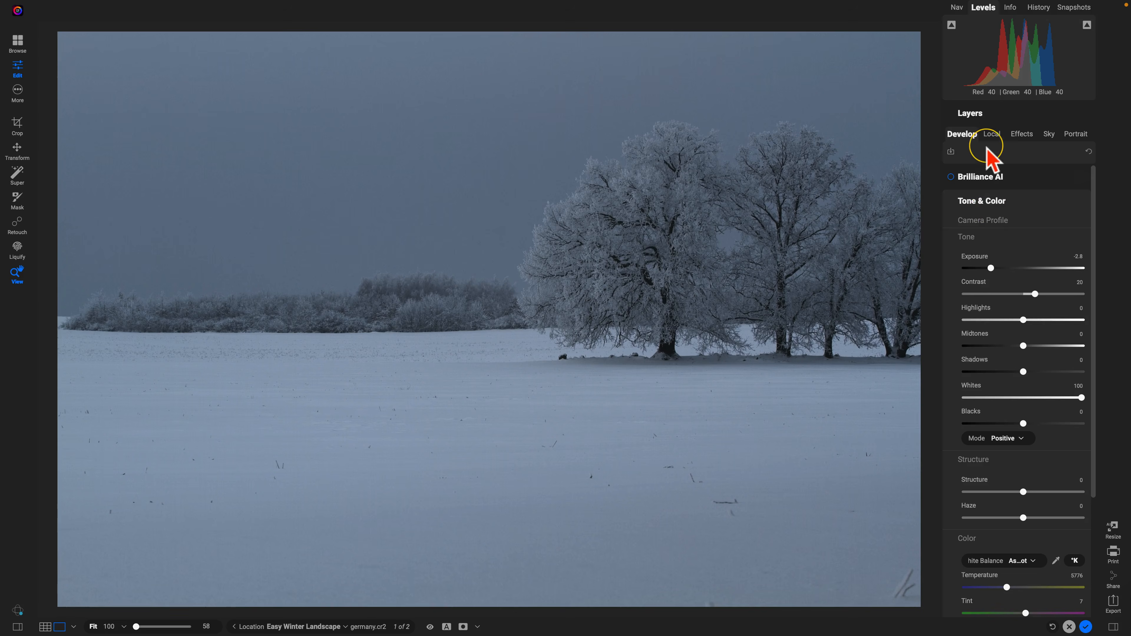
- Add a gradient local adjustment, shift it down onto the snowy foreground just below the trees, and check its mask
left_click(988, 135)
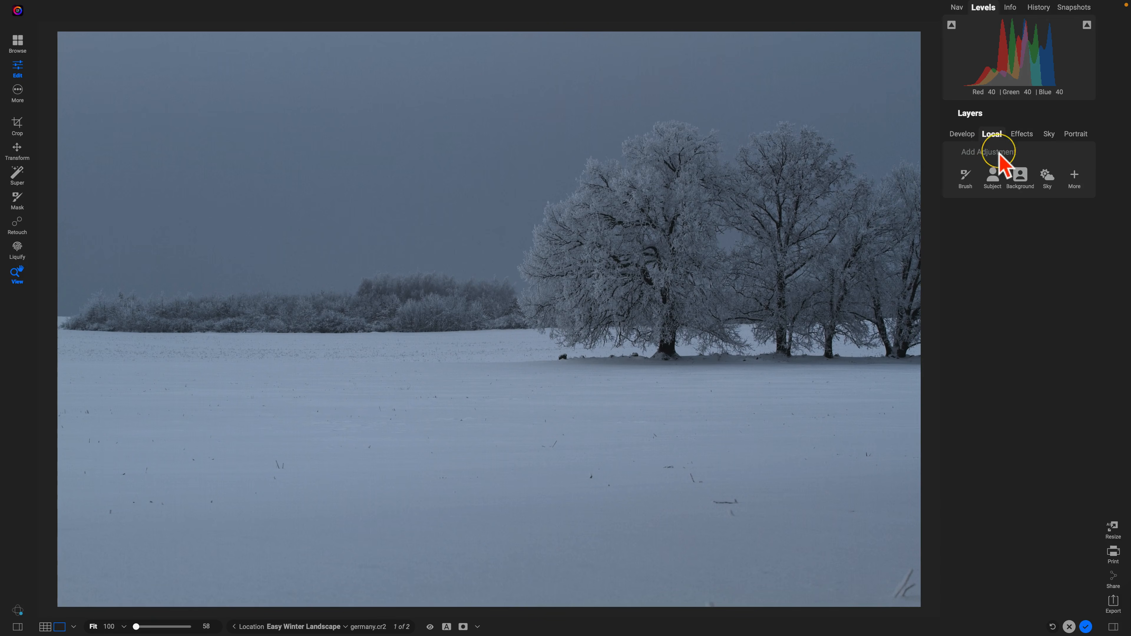
left_click(1076, 180)
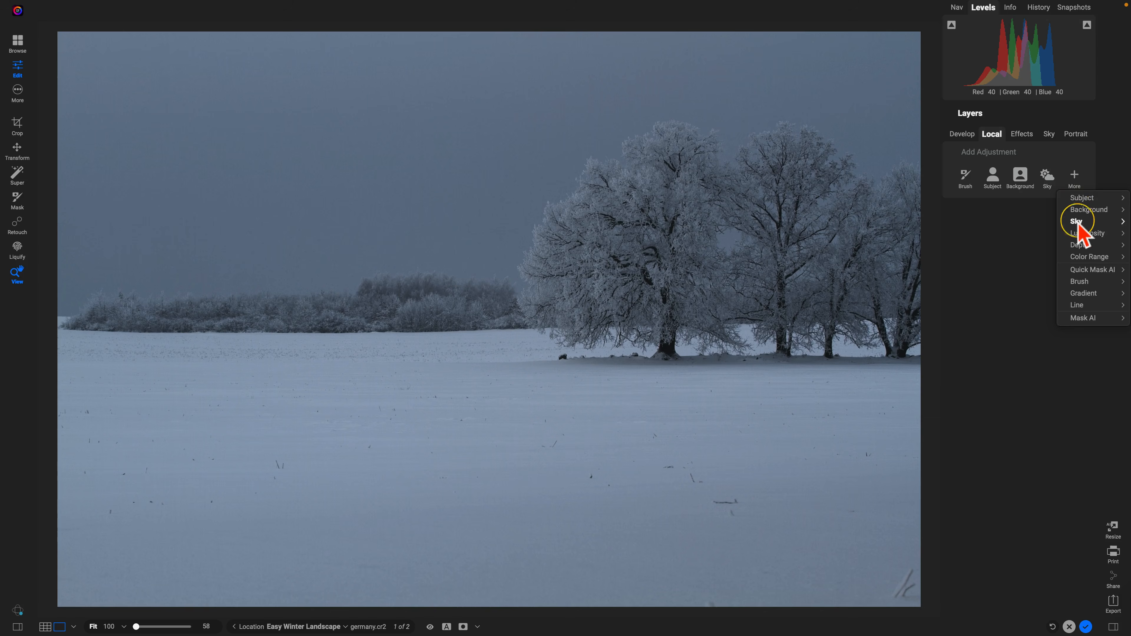
left_click(1083, 294)
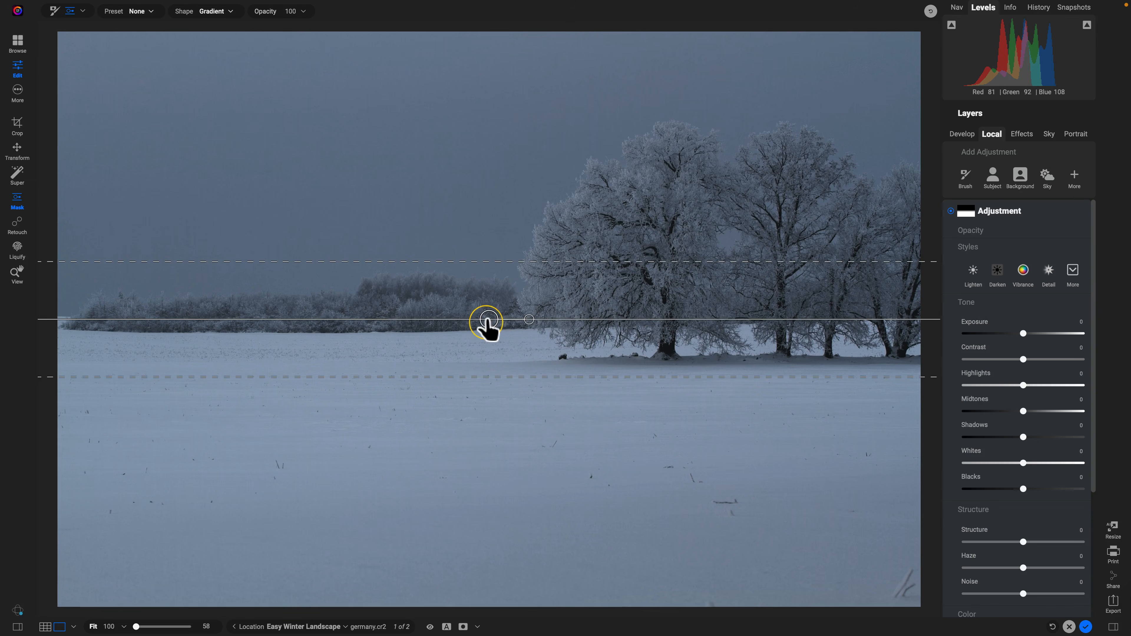
left_click_drag(488, 321, 468, 377)
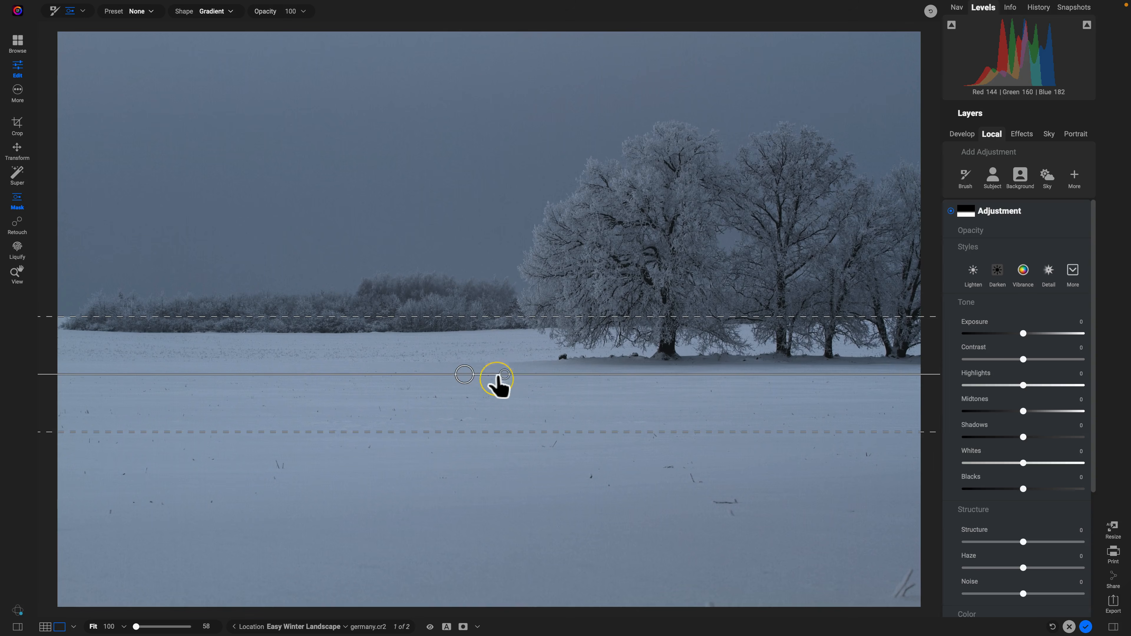
left_click_drag(463, 375, 436, 379)
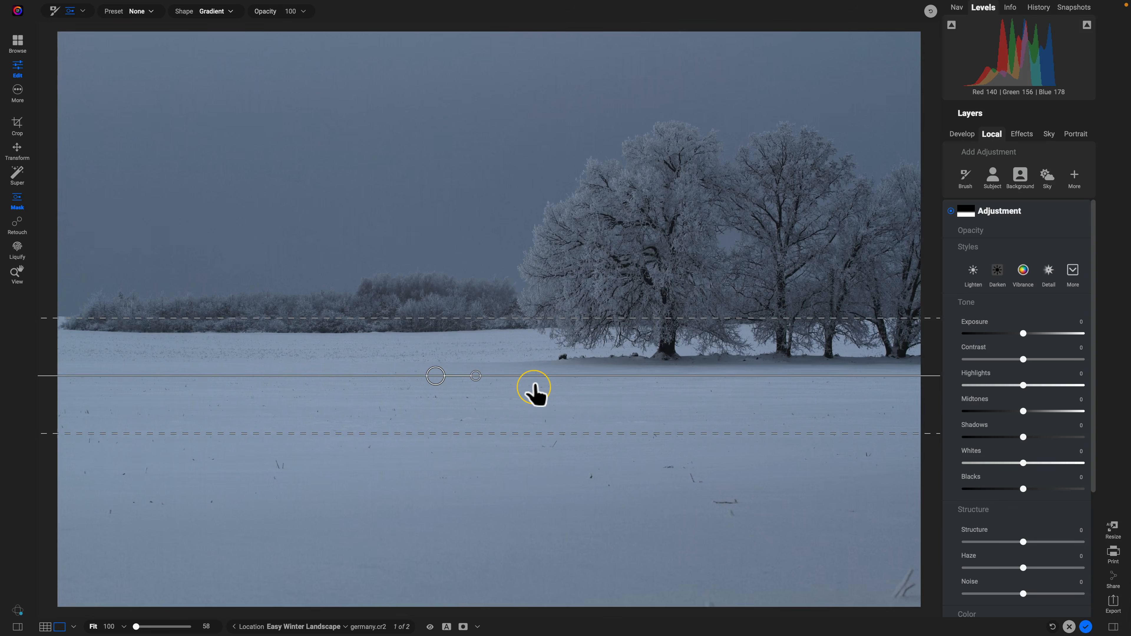
key("ctrl+m")
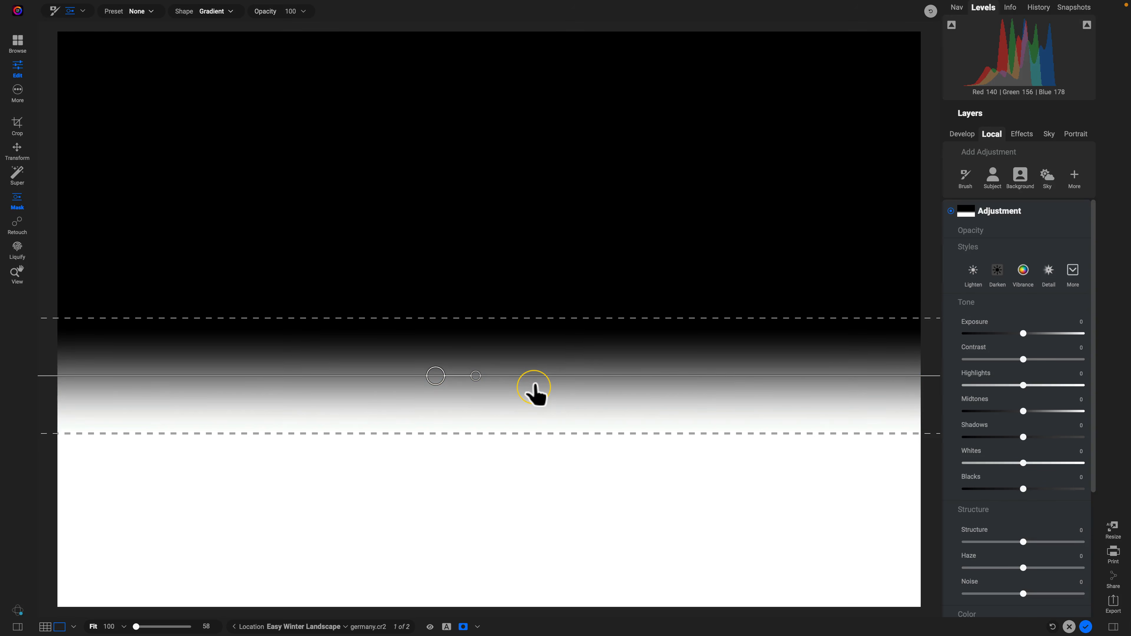
key("ctrl+m")
key("ctrl+m")
key("ctrl+m")
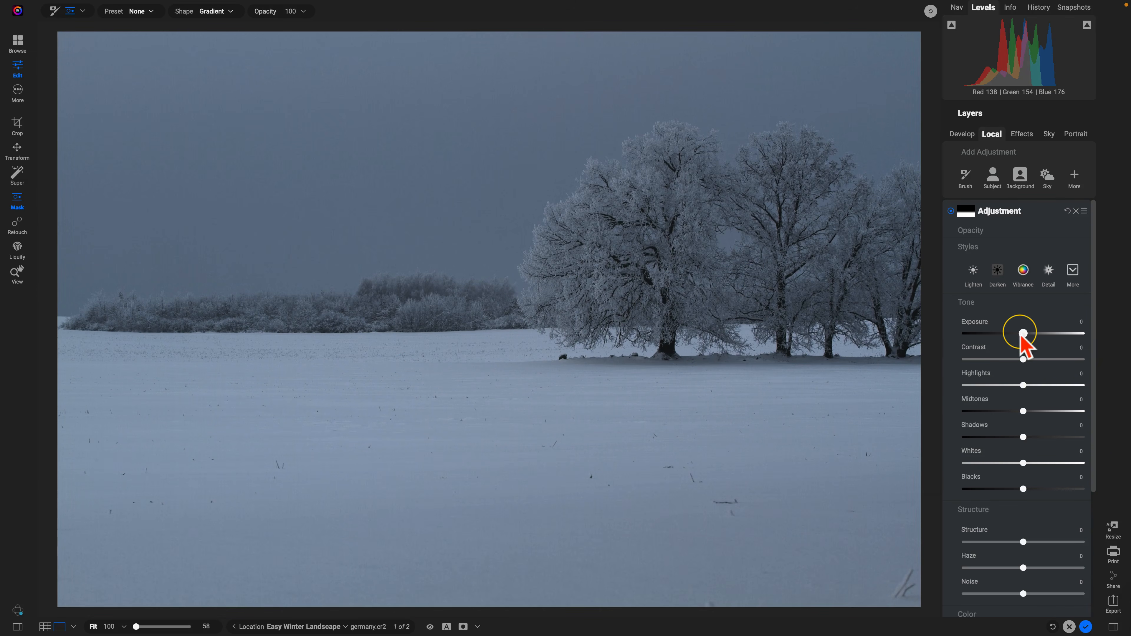
- Set the gradient adjustment's Exposure to -0.75, Contrast to 30 and Whites to 9
left_click_drag(1023, 335, 1015, 335)
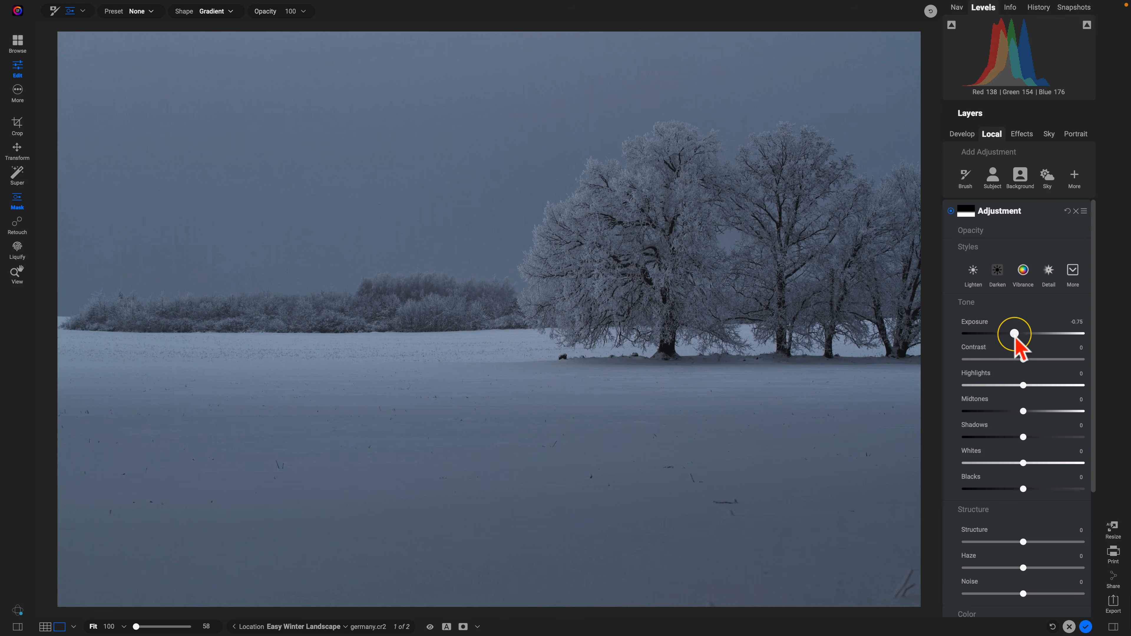
left_click_drag(1024, 360, 1041, 360)
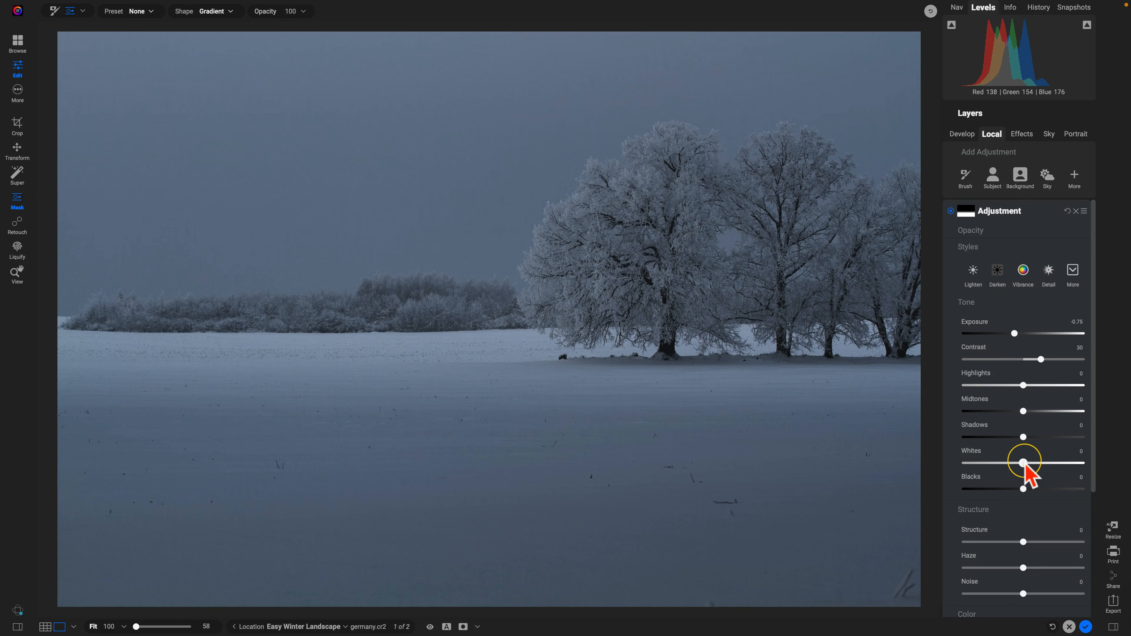
left_click_drag(1023, 463, 1029, 465)
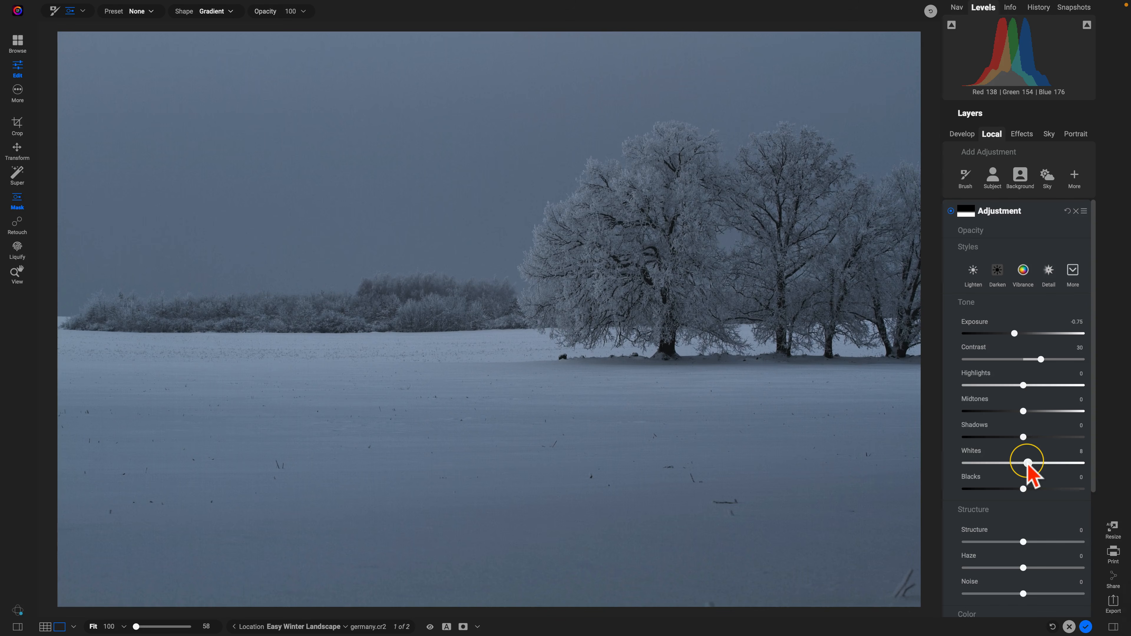
double_click(975, 451)
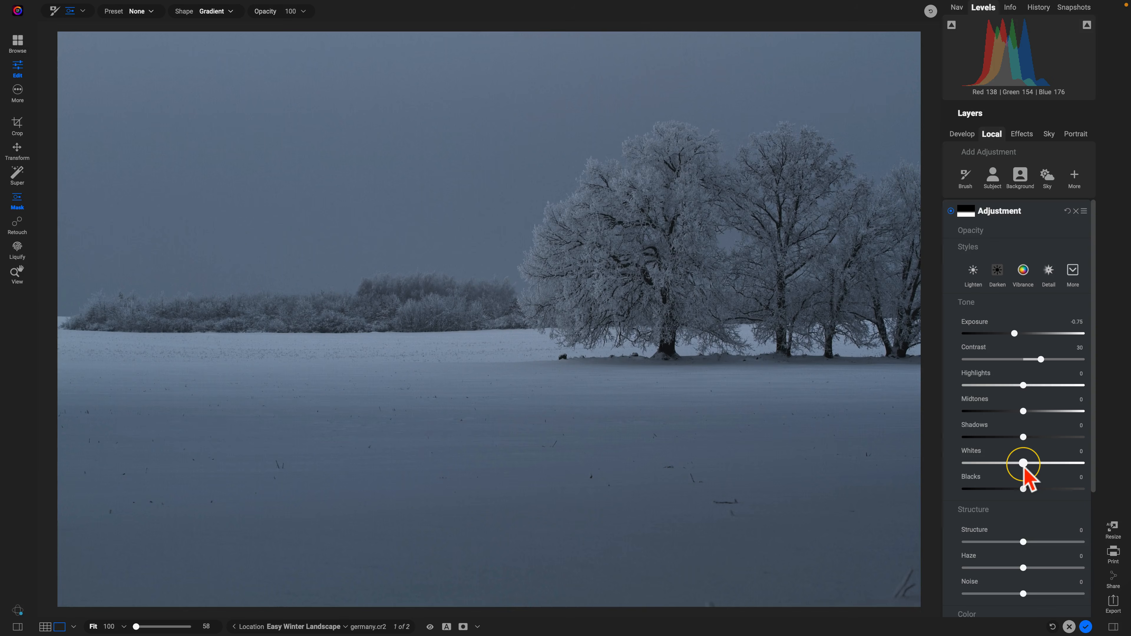
left_click_drag(1024, 464, 1029, 464)
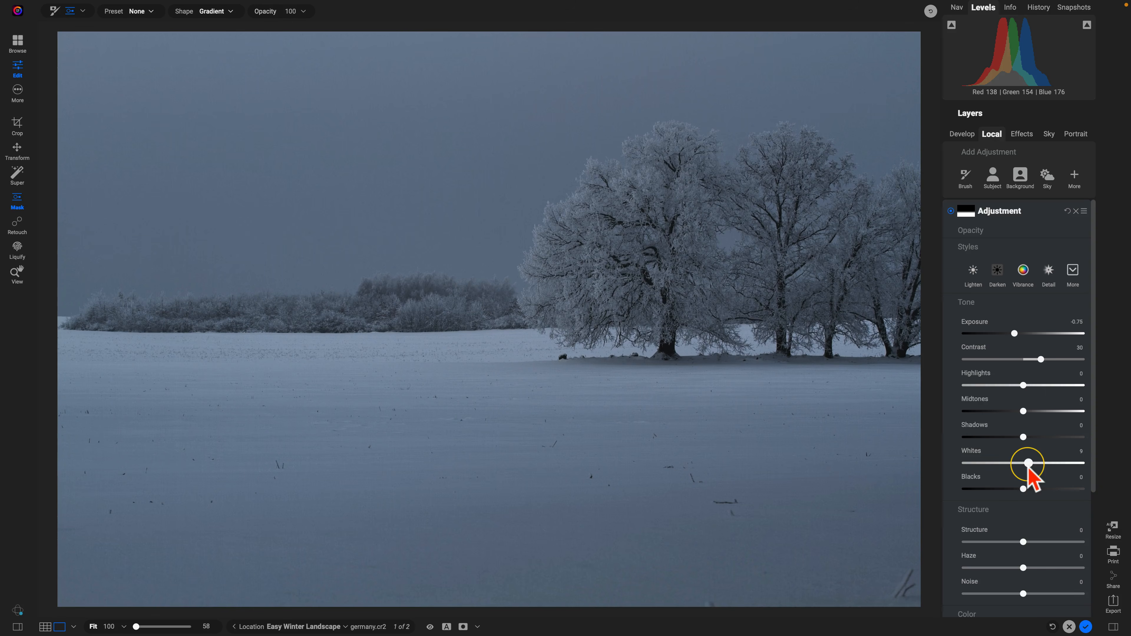
- Add a Glow filter with the Deep Forest style and compare the photo before and after, including in a split view
left_click(1020, 139)
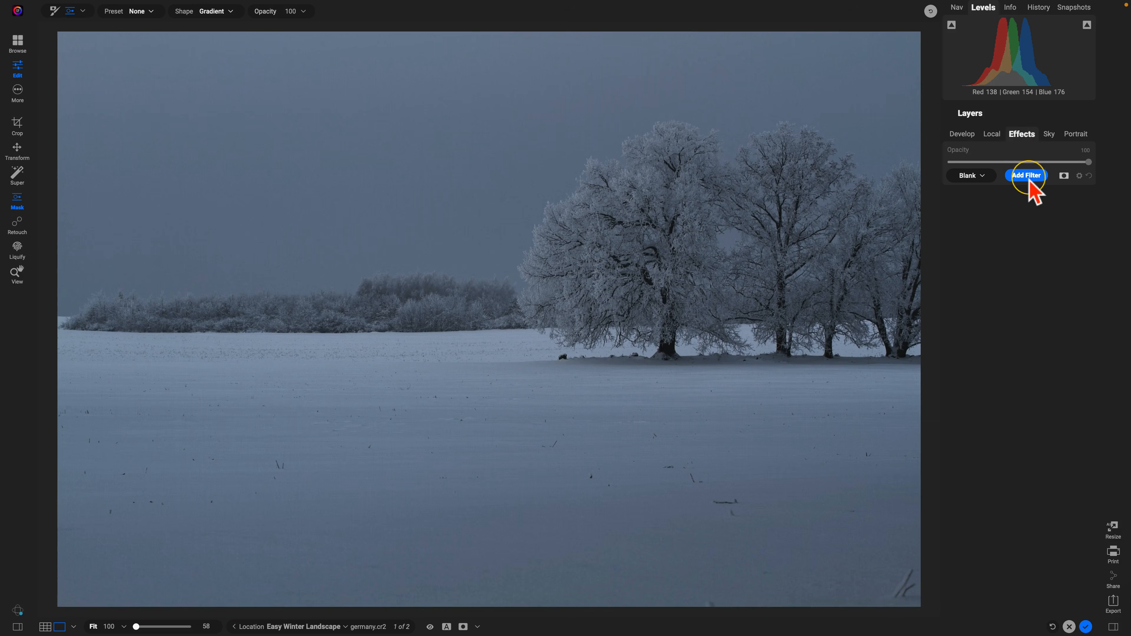
left_click(1027, 176)
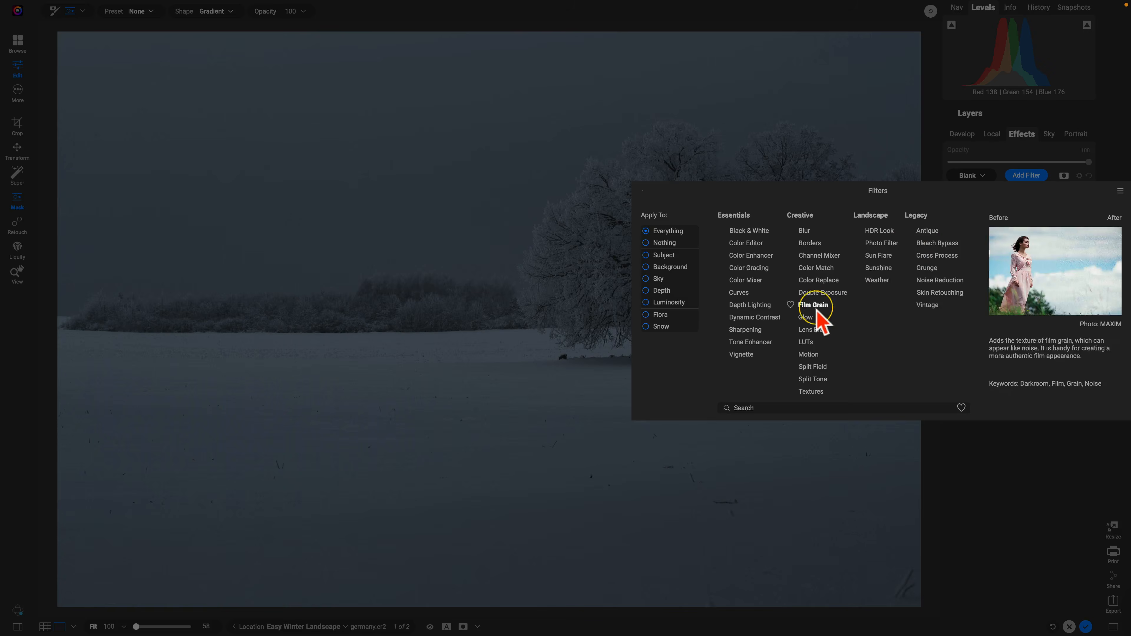
left_click(806, 318)
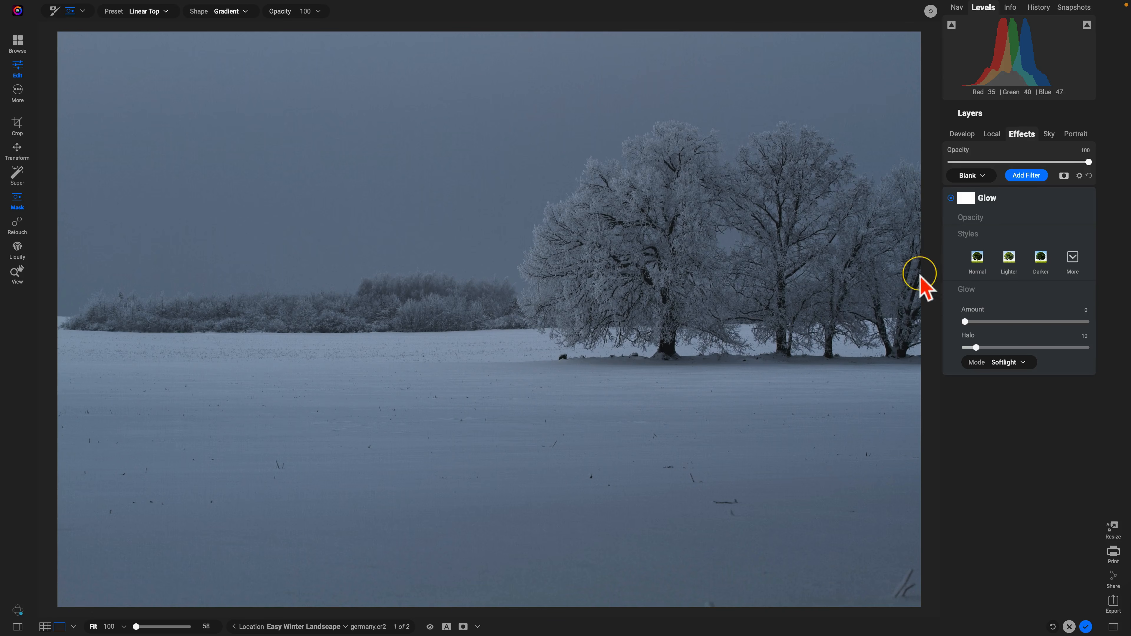
left_click(1073, 262)
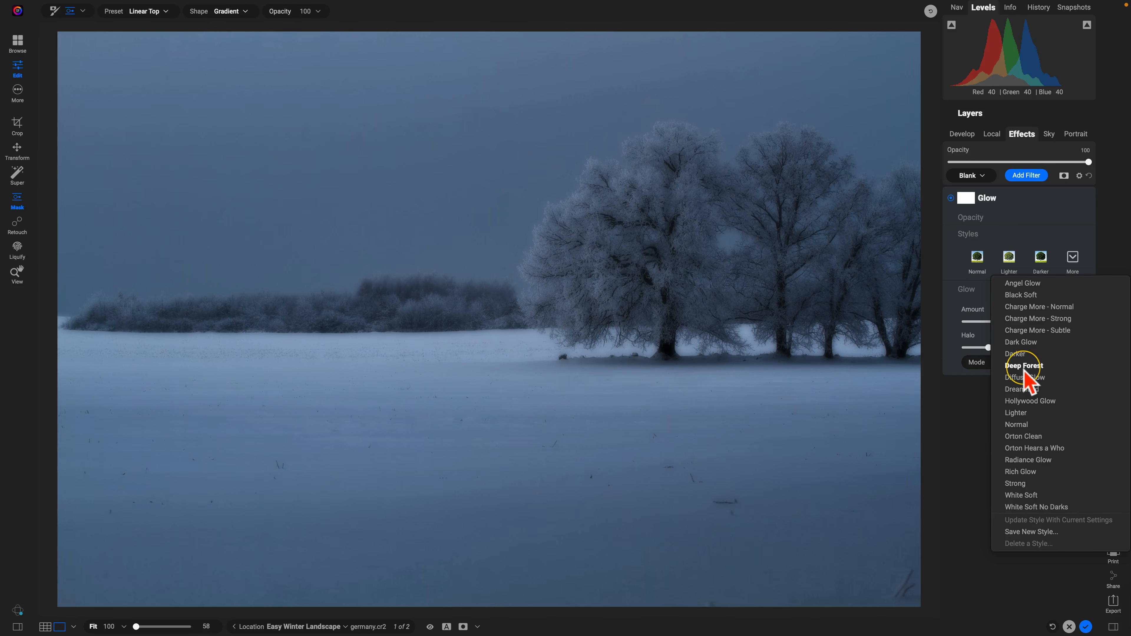
left_click(1024, 366)
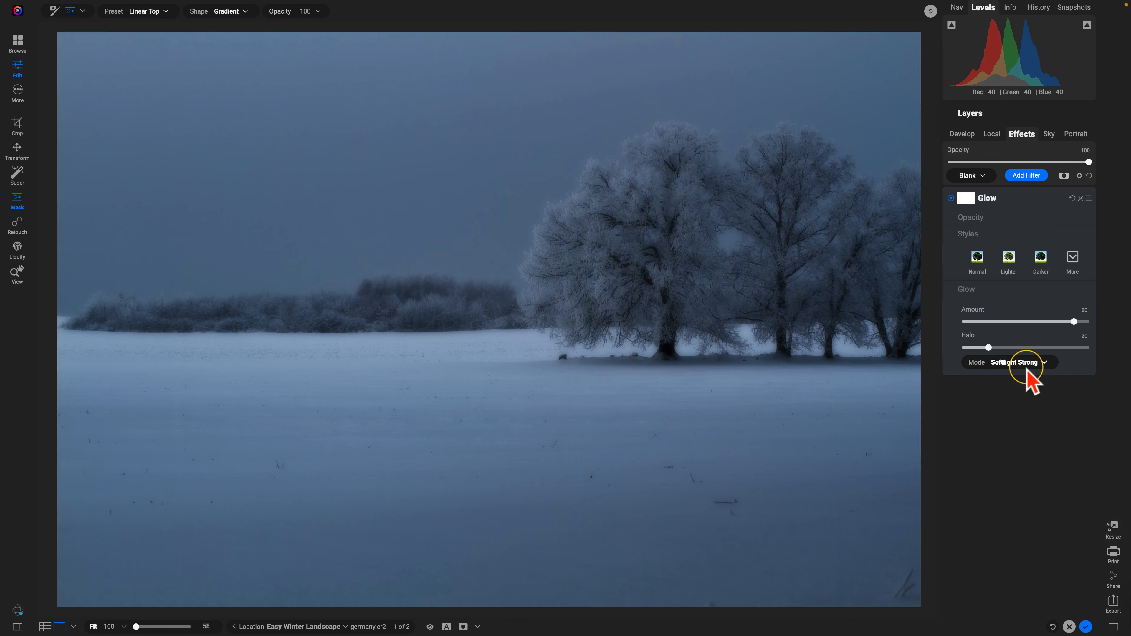
left_click(950, 198)
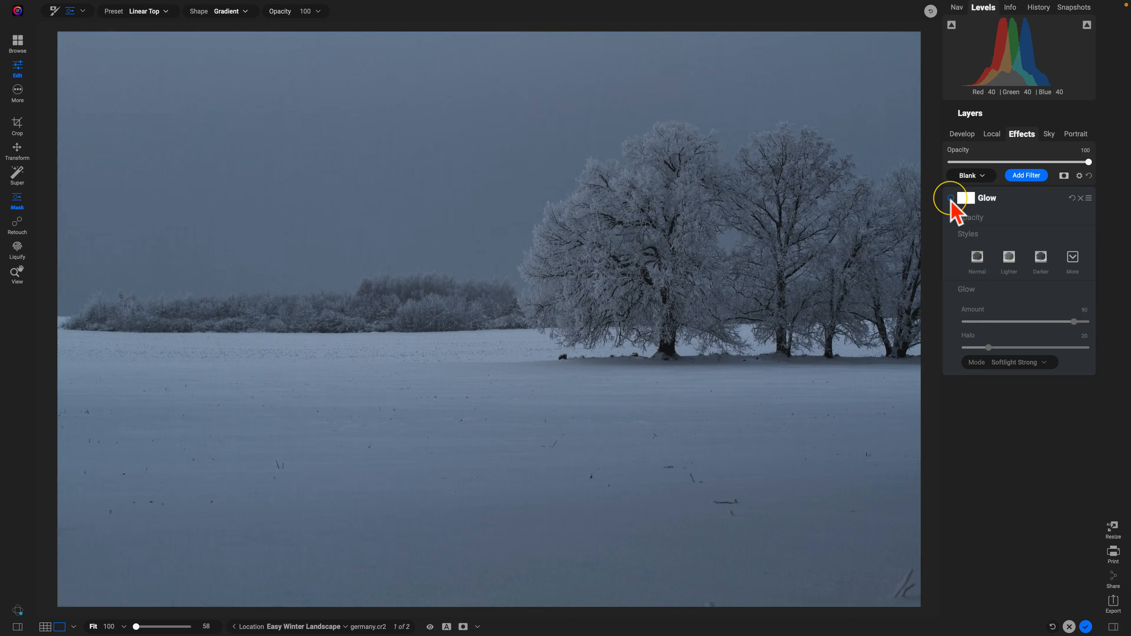
left_click(950, 198)
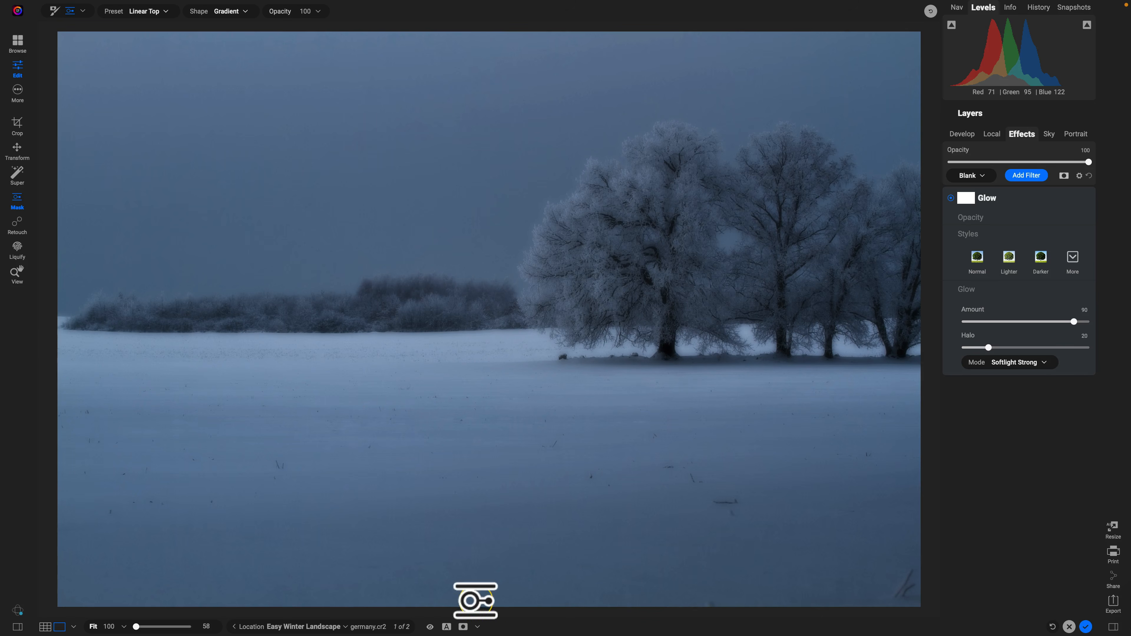
left_click(446, 627)
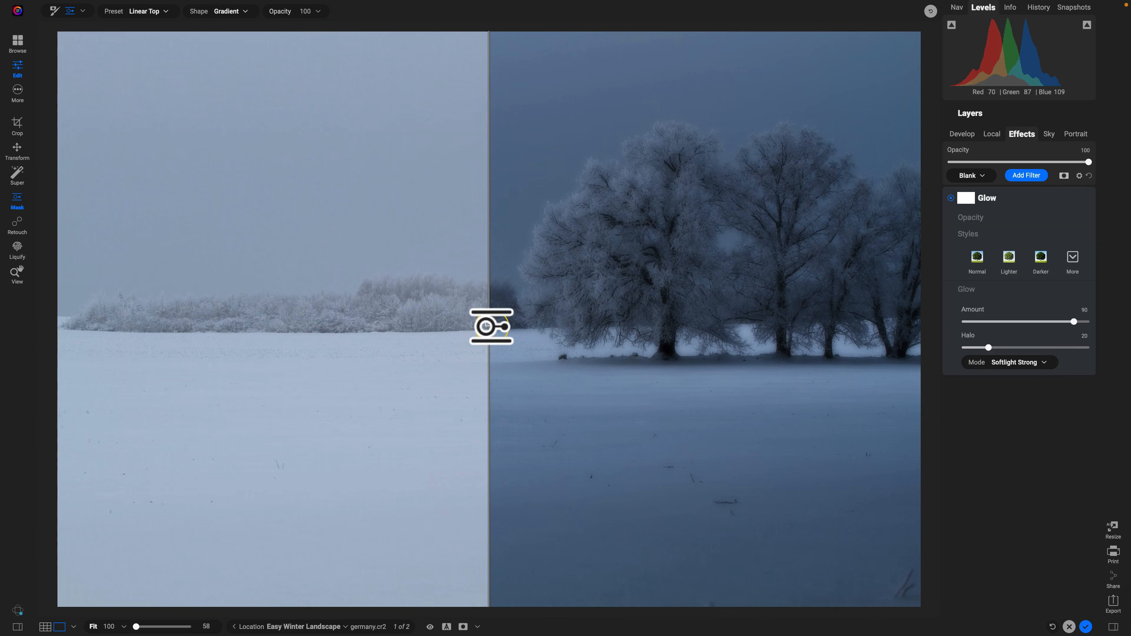
left_click_drag(489, 323, 67, 499)
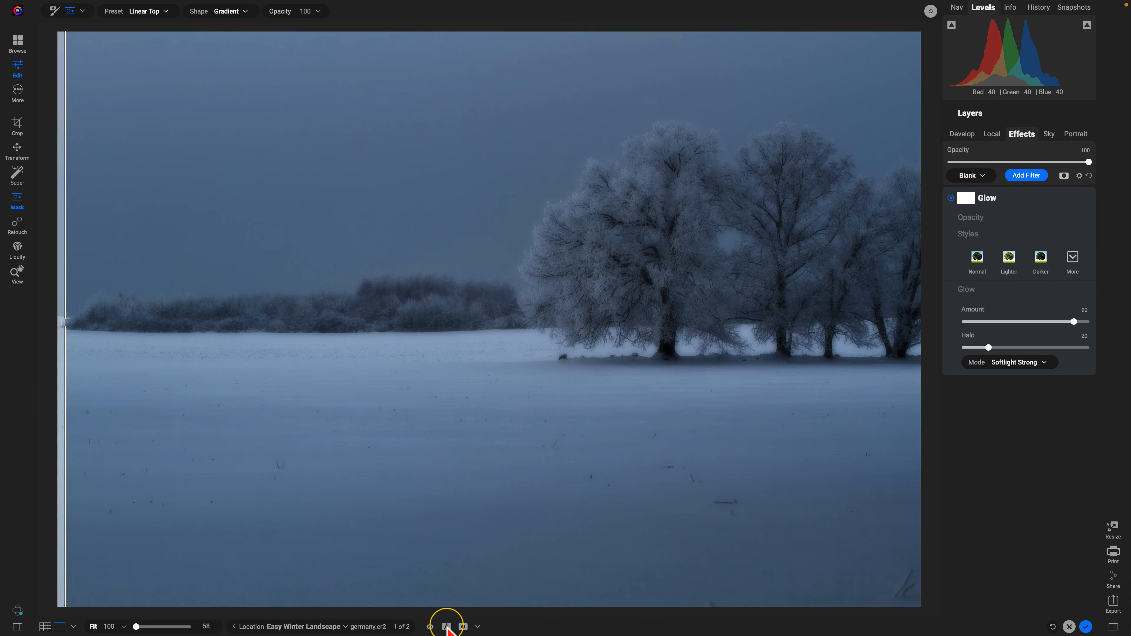
left_click(447, 627)
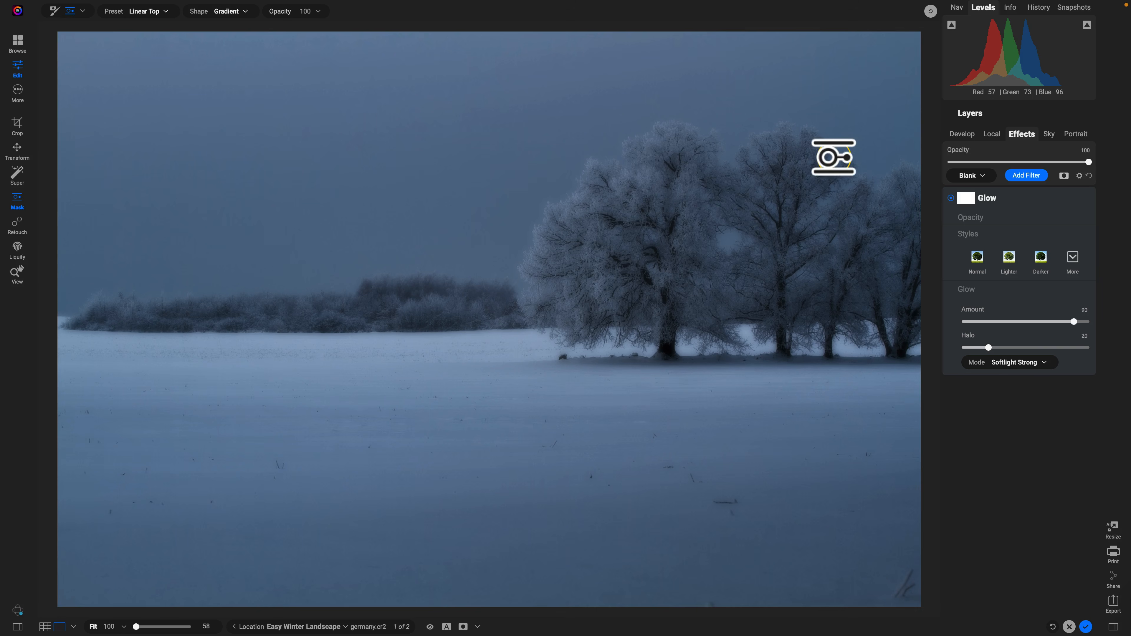
- Add the bird flock image Animals 000.JPG from the ON1 Extras Double Exposures Animals folder as a new layer
left_click(1007, 111)
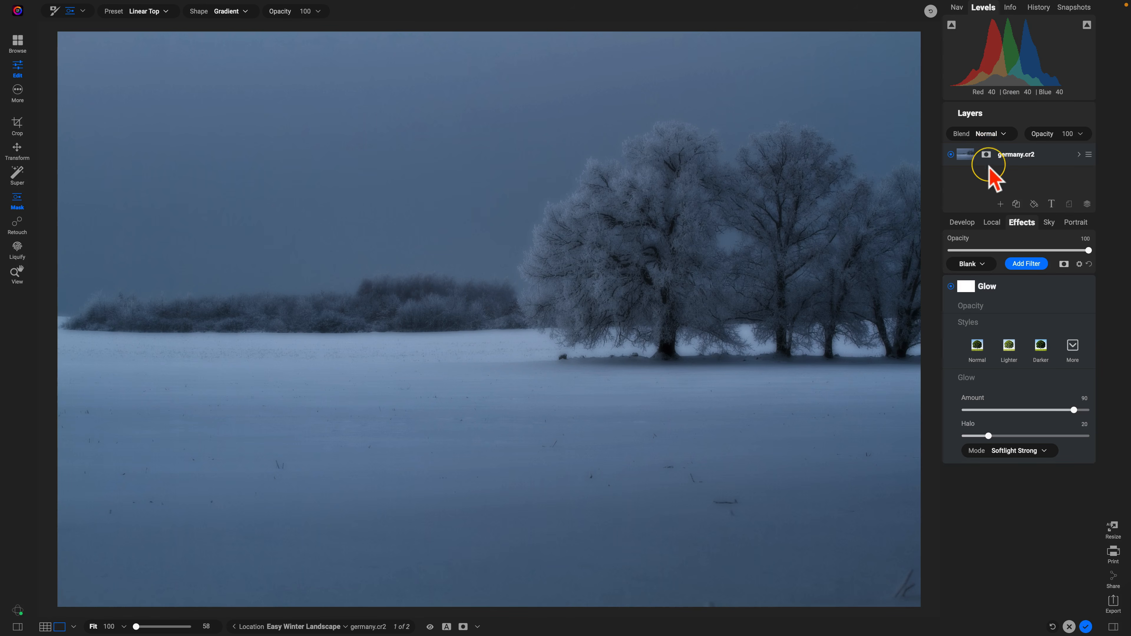
left_click(1001, 205)
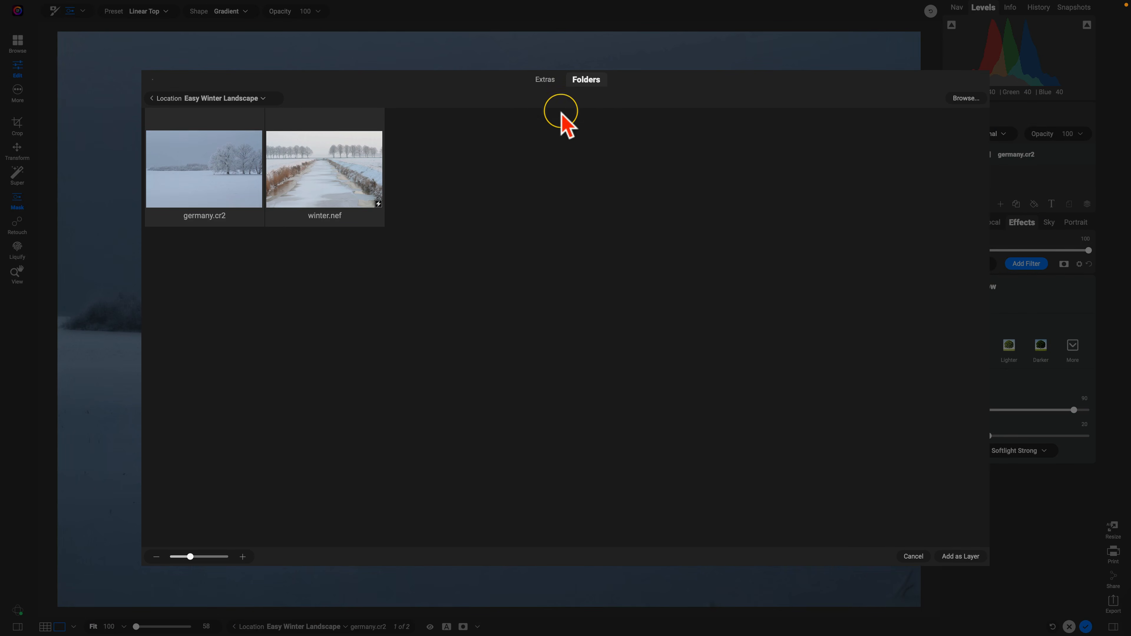
left_click(544, 80)
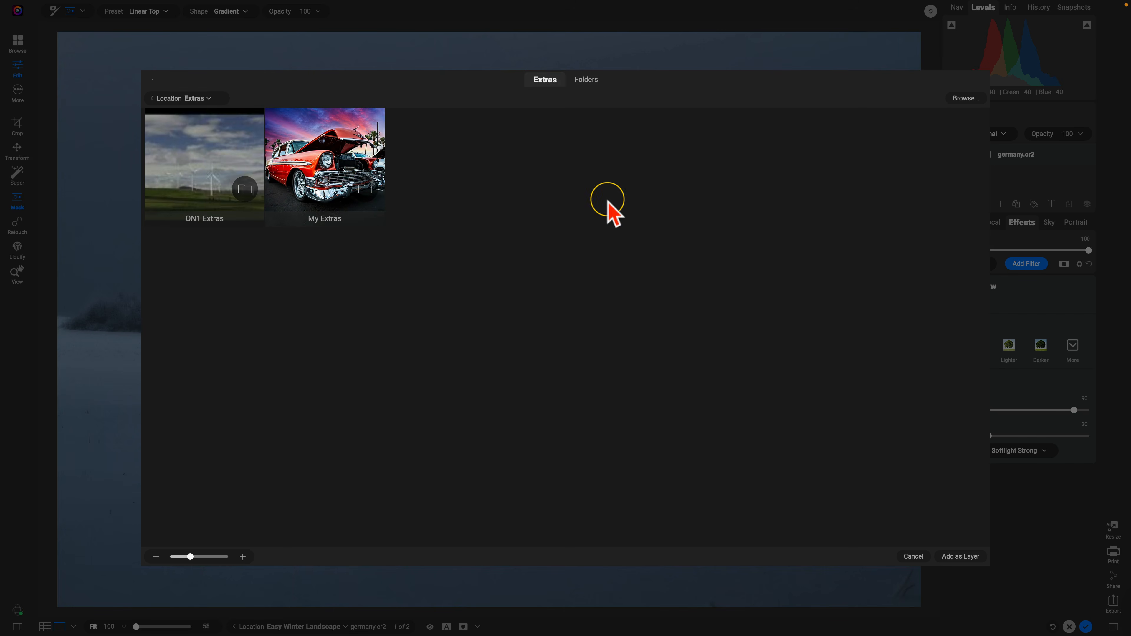
left_click(217, 175)
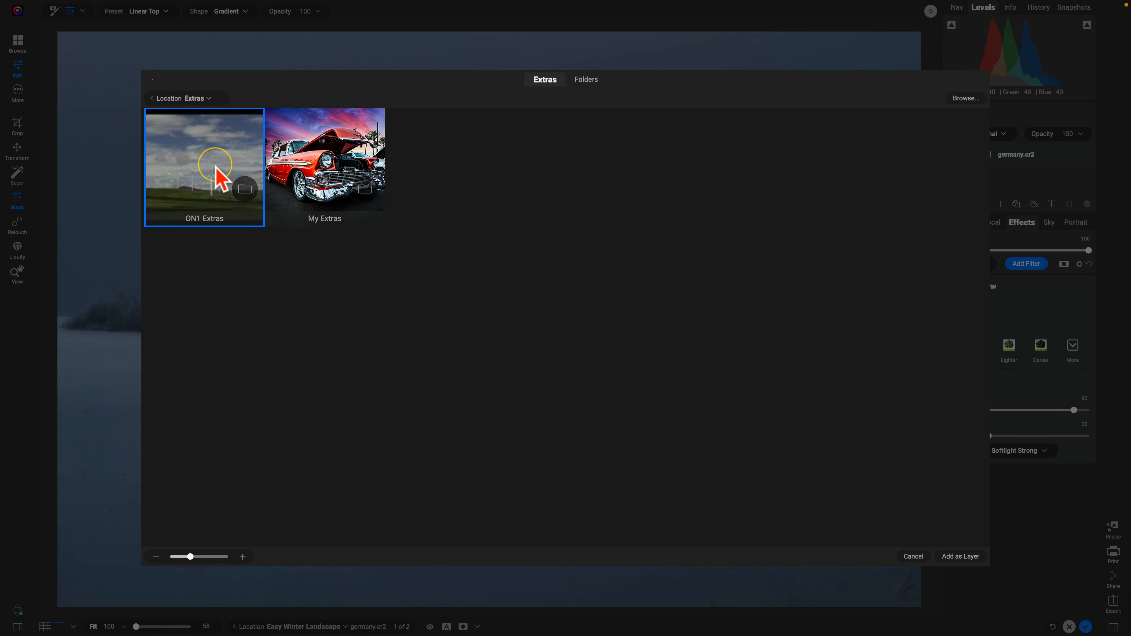
double_click(217, 175)
left_click(453, 150)
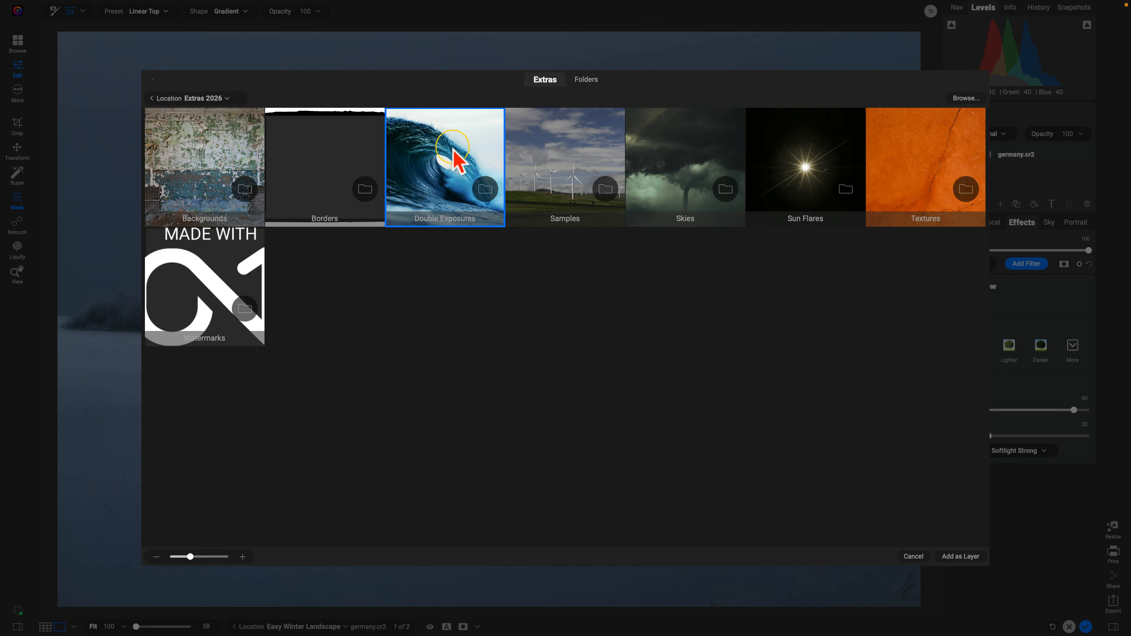
double_click(453, 151)
left_click(209, 157)
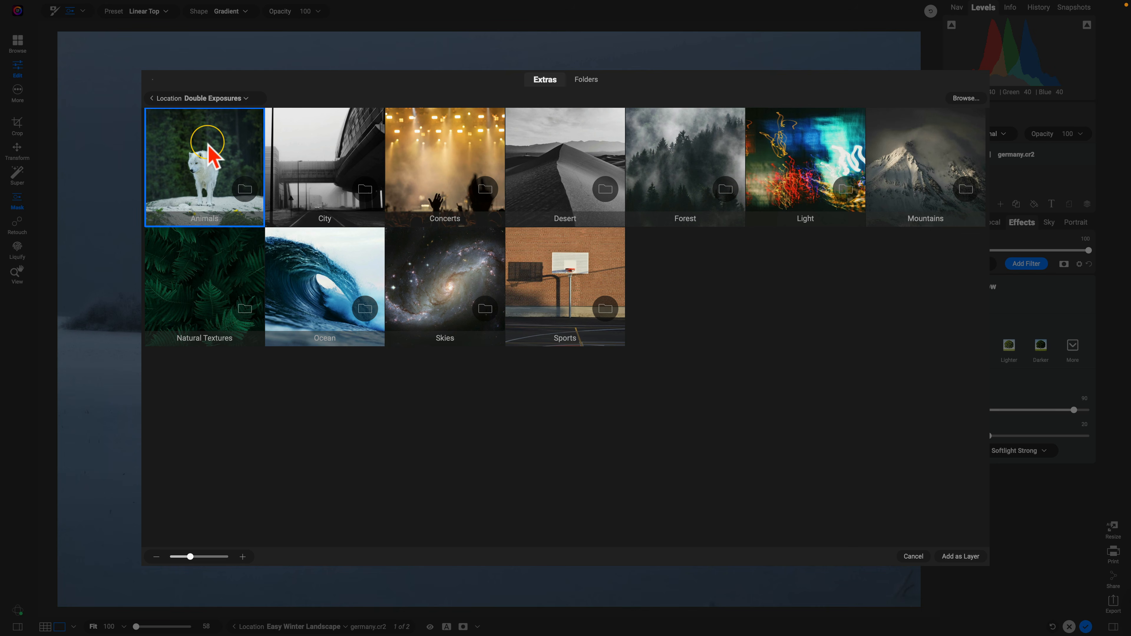
double_click(210, 156)
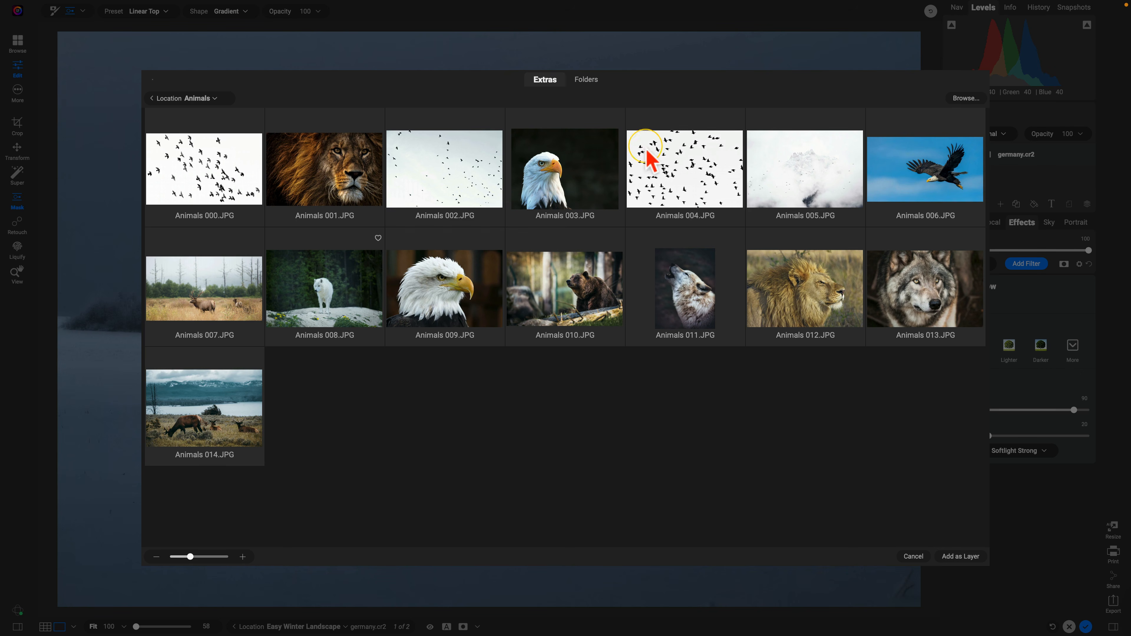
left_click(218, 177)
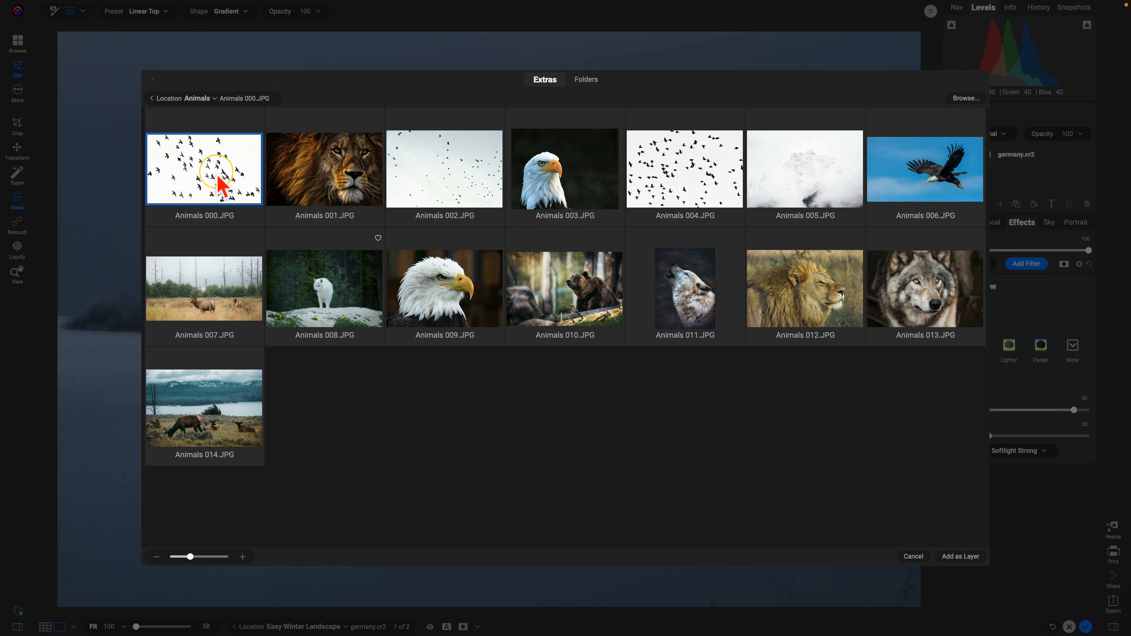
double_click(217, 176)
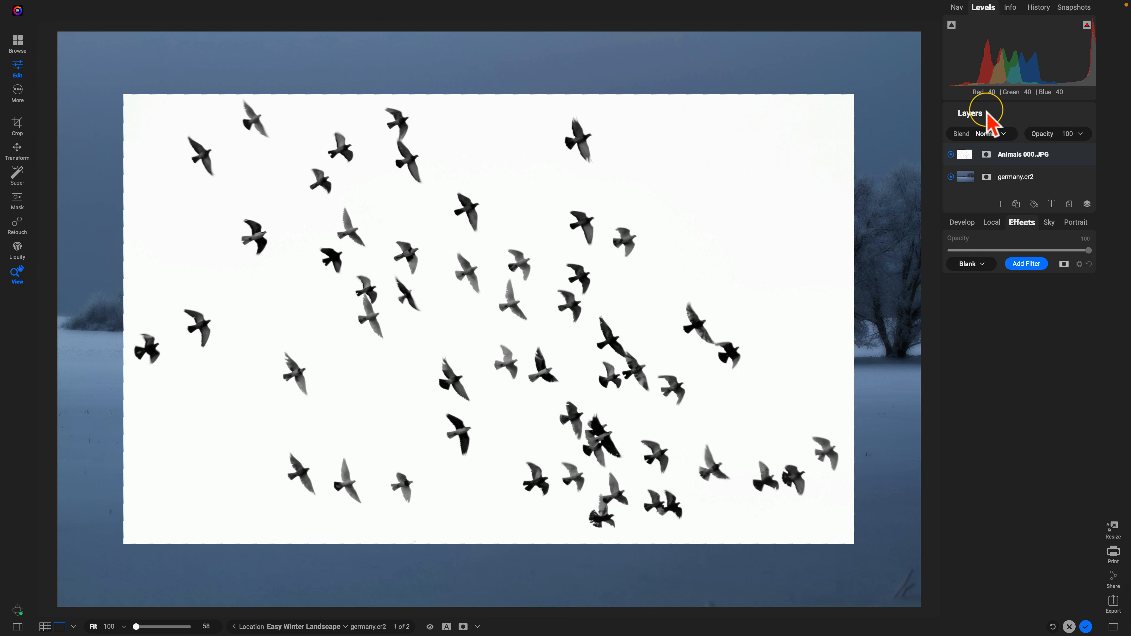
- Set the bird layer's blend mode to Multiply and compare the scene with the layer hidden and shown
left_click(1004, 134)
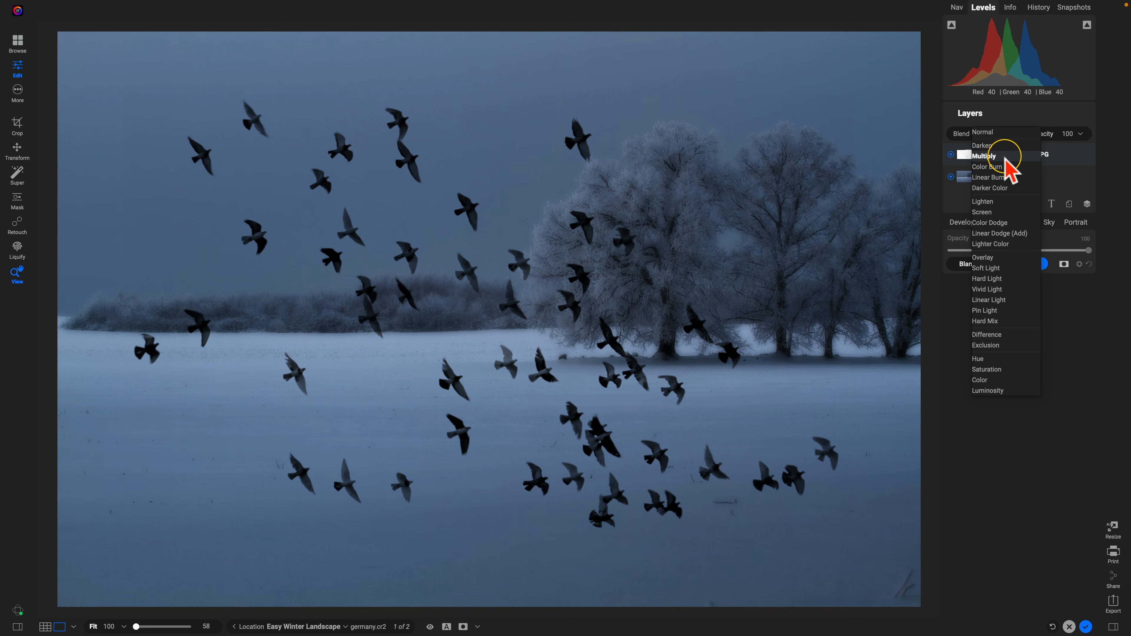
left_click(1005, 157)
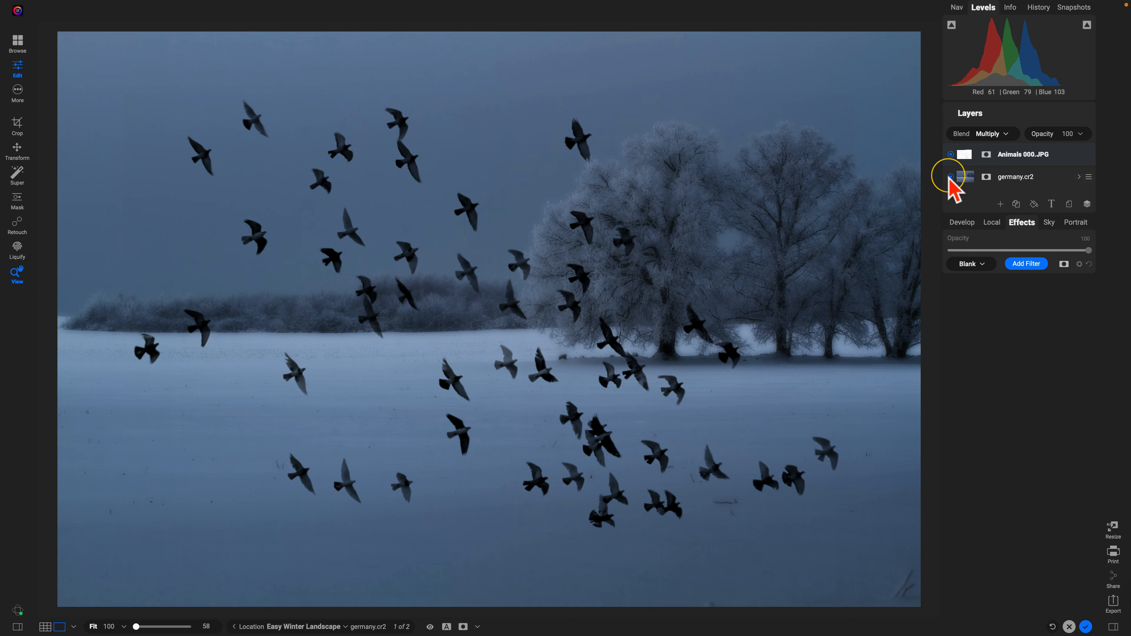
left_click(951, 154)
left_click(951, 155)
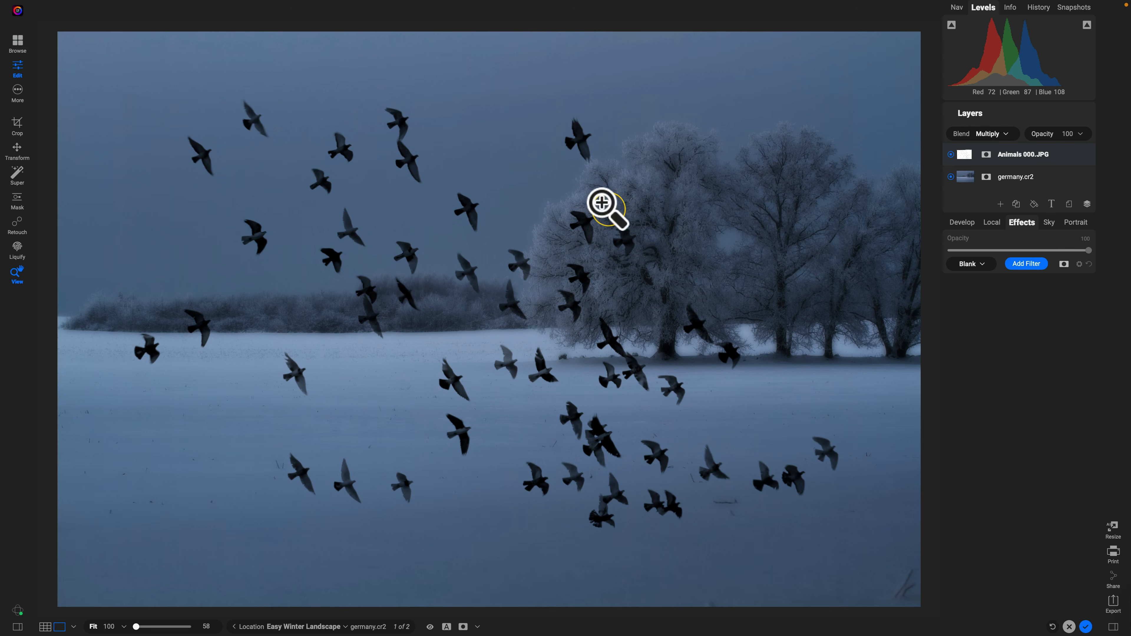
- Transform the bird layer to about 1097 by 676, rotate it to -6°, and place it in the open sky beside the large trees
key("v")
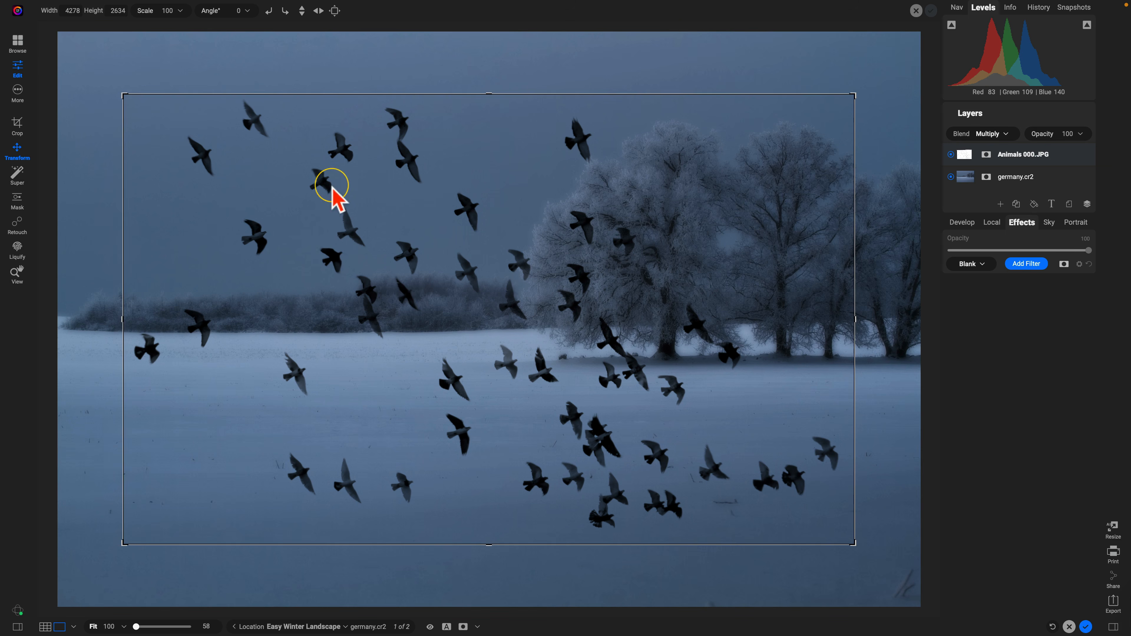
mouse_move(339, 227)
left_mouse_down()
mouse_move(386, 184)
mouse_move(315, 253)
mouse_move(326, 219)
left_mouse_up()
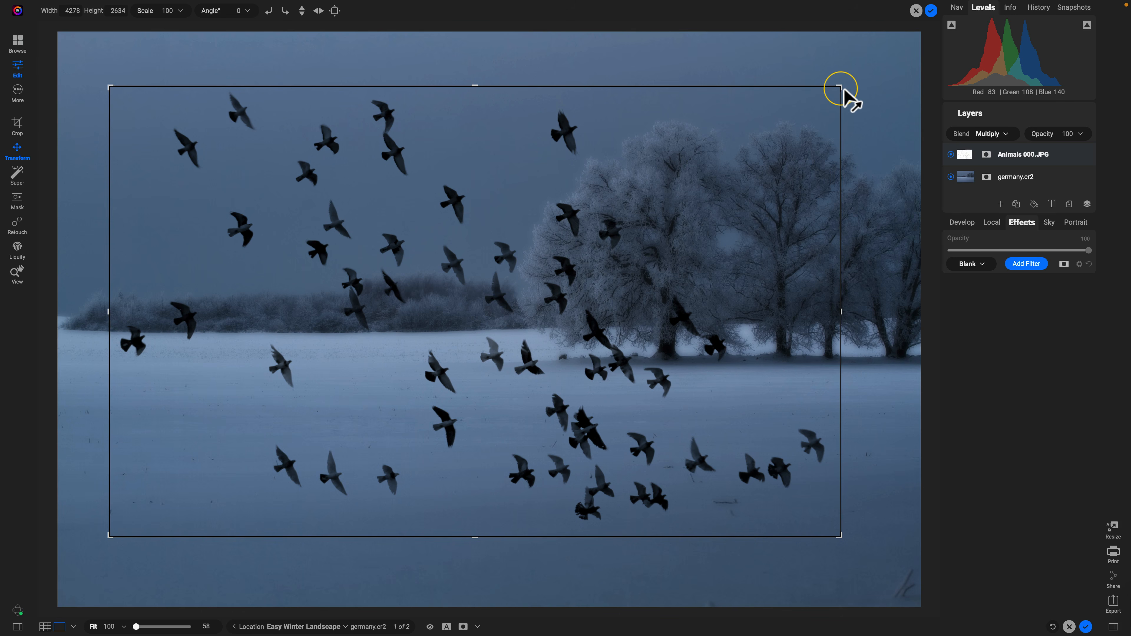
left_click_drag(839, 91, 325, 377)
left_click_drag(273, 468, 385, 218)
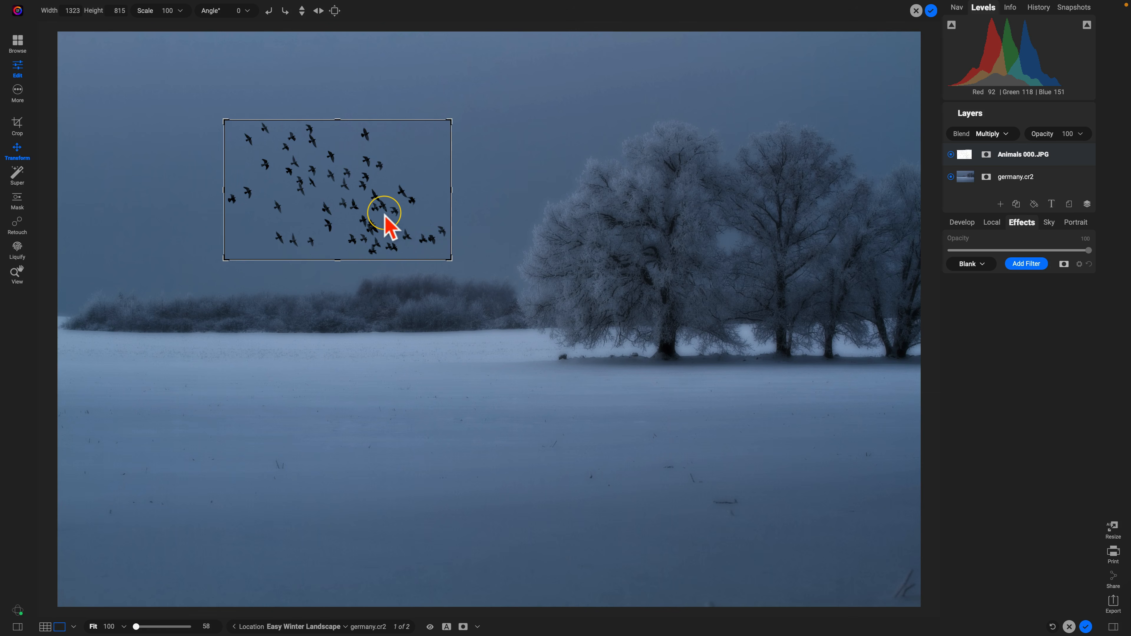
left_click_drag(451, 119, 424, 133)
left_click_drag(362, 250, 363, 225)
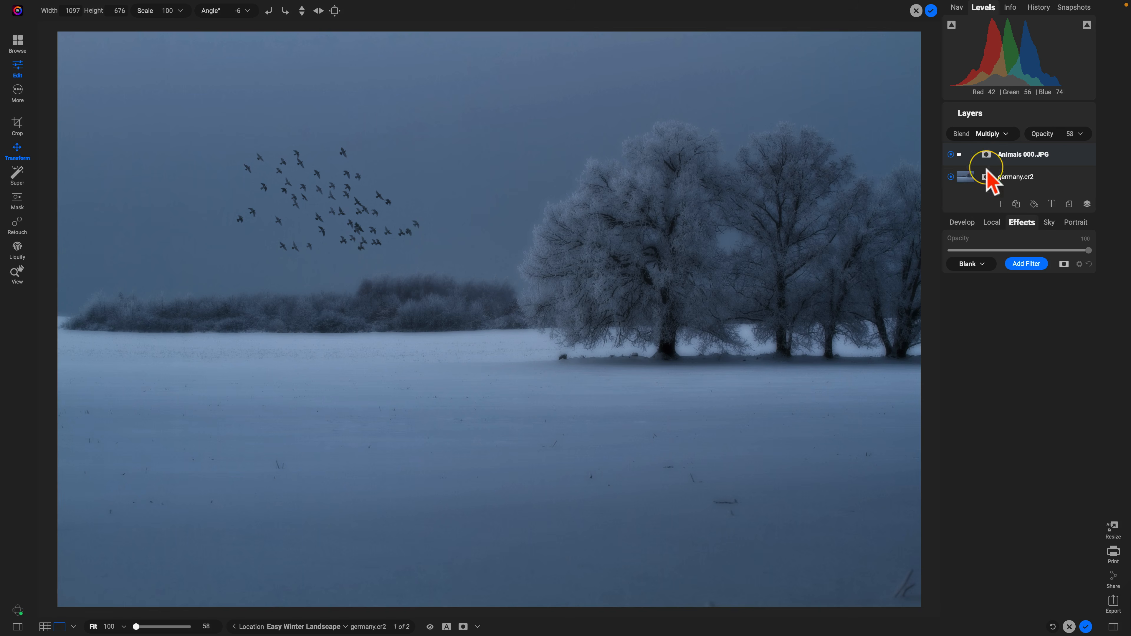
- Set the bird layer's opacity to 63 and move the flock slightly higher in the sky
left_click_drag(1050, 145, 1112, 142)
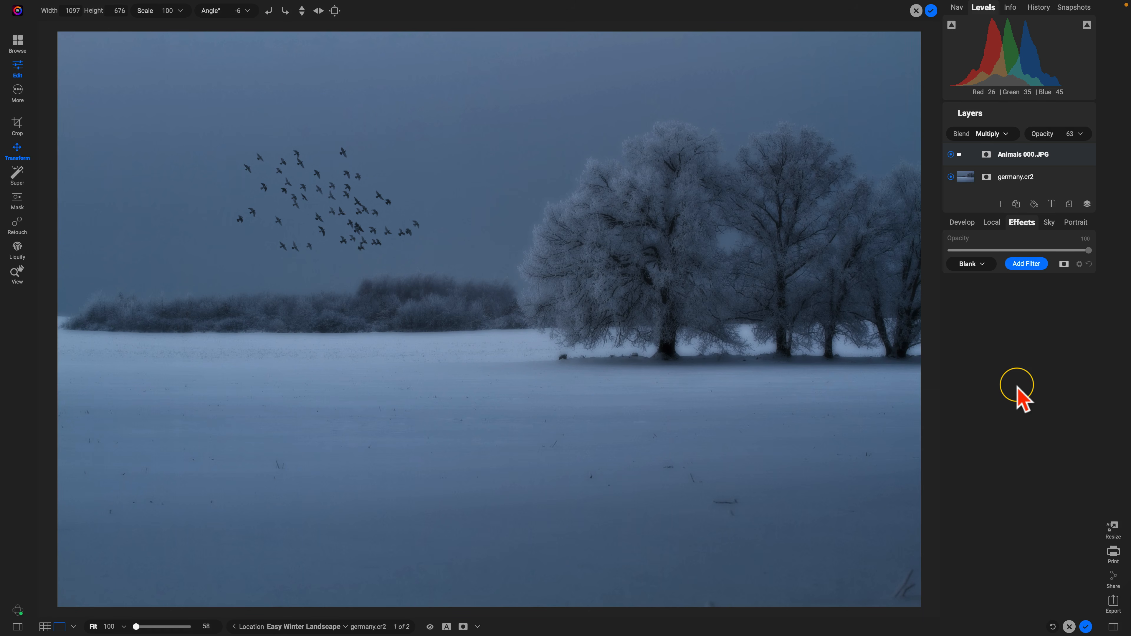
left_click_drag(335, 206, 340, 189)
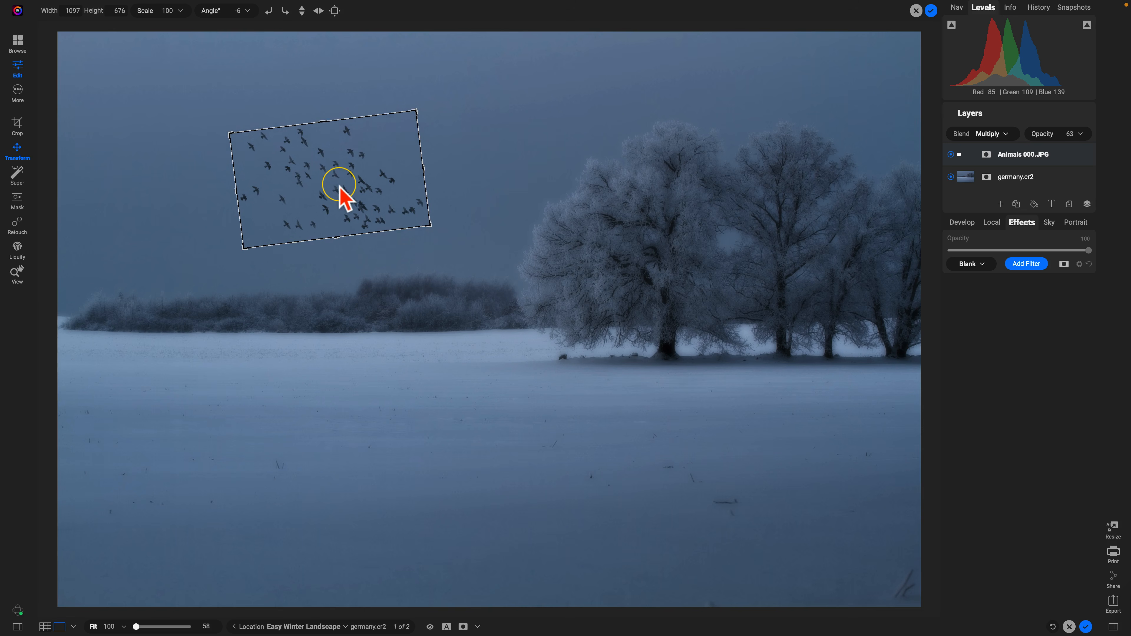